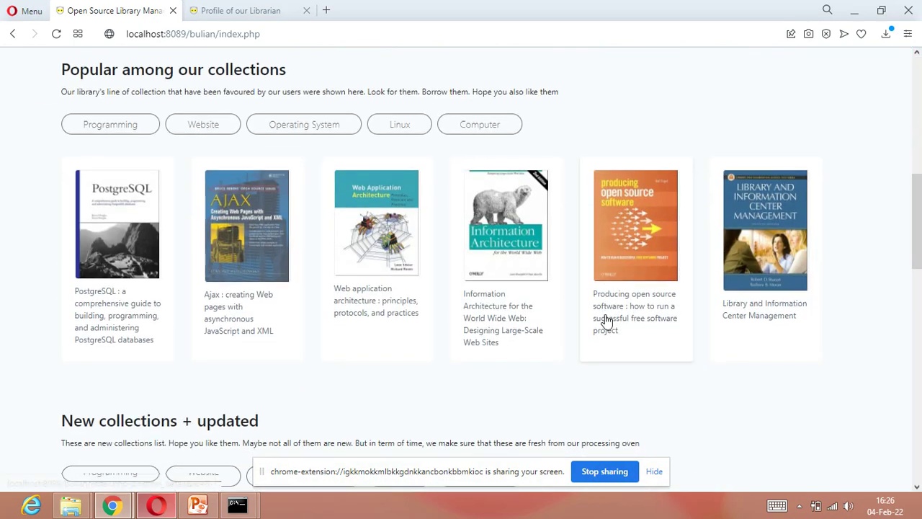
- Open the Librarian page of the public library catalogue
{"action": "scroll", "coordinate": [605, 315], "scroll_direction": "up", "scroll_amount": 8}
{"action": "scroll", "coordinate": [605, 319], "scroll_direction": "up", "scroll_amount": 3}
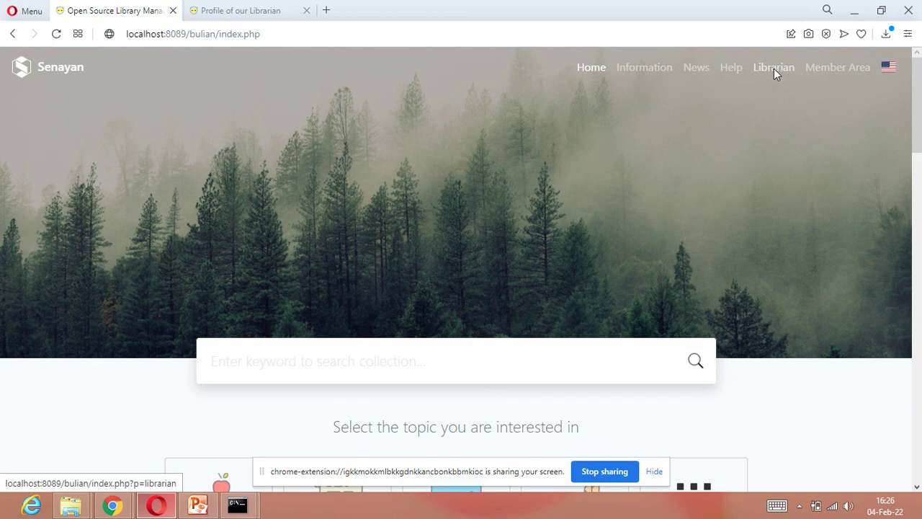
{"action": "left_click", "coordinate": [774, 69]}
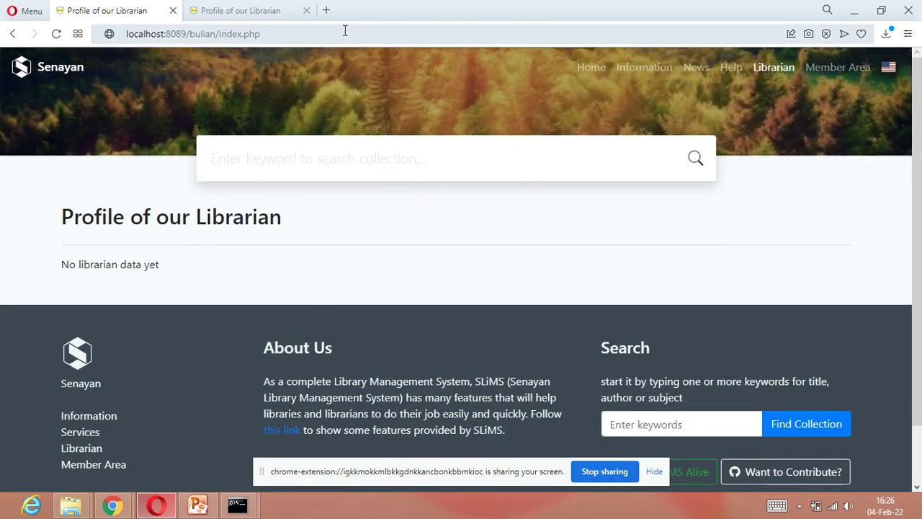
- Load the login page by changing the page address to localhost:8089/bulian/index.php?p=login
{"action": "left_click", "coordinate": [281, 34]}
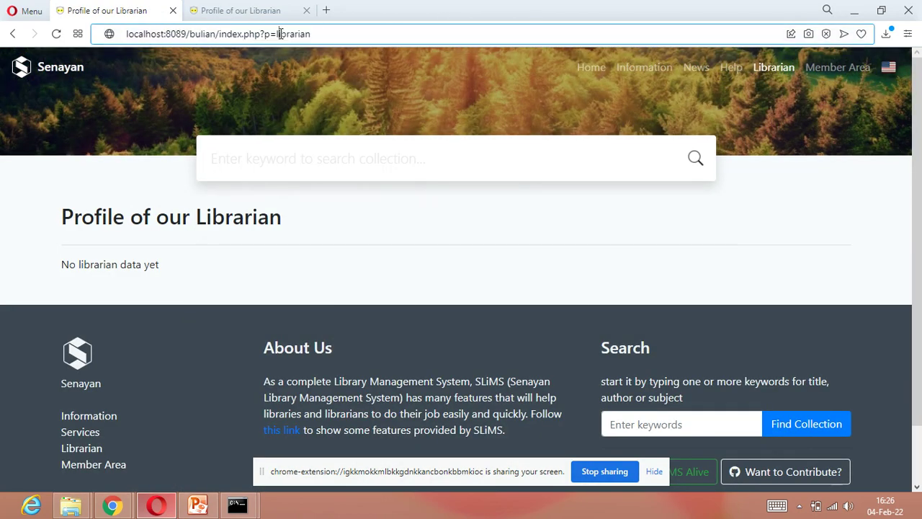
{"action": "left_click", "coordinate": [317, 31]}
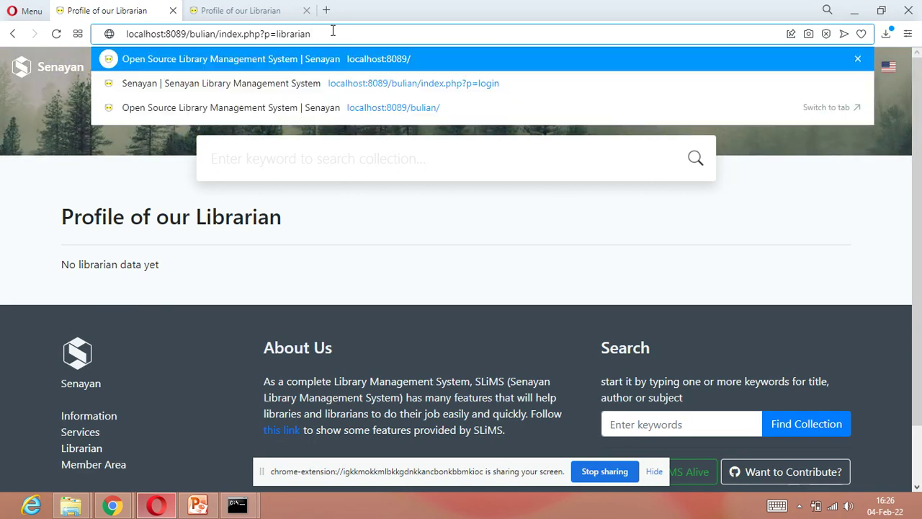
{"action": "key", "text": "BackSpace"}
{"action": "key", "text": "BackSpace"}
{"action": "key", "text": "BackSpace"}
{"action": "key", "text": "BackSpace"}
{"action": "key", "text": "BackSpace"}
{"action": "key", "text": "BackSpace"}
{"action": "key", "text": "BackSpace"}
{"action": "key", "text": "BackSpace"}
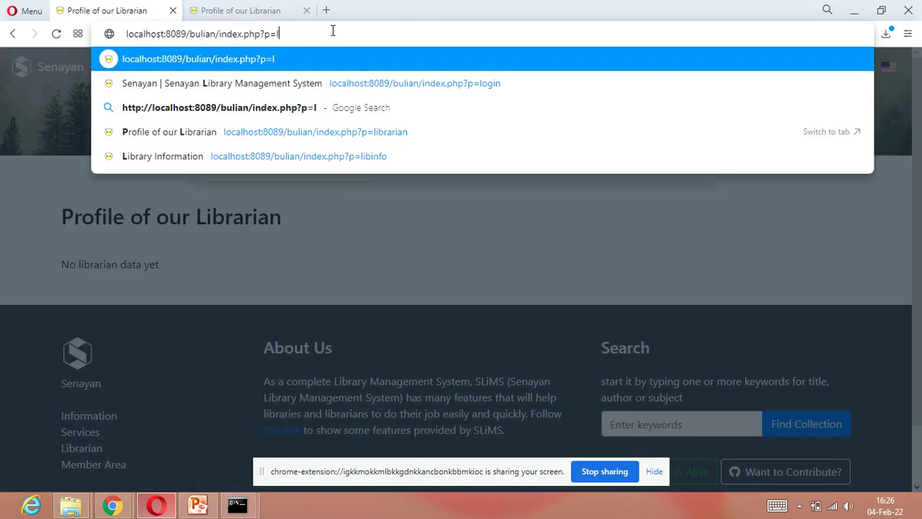
{"action": "type", "text": "o"}
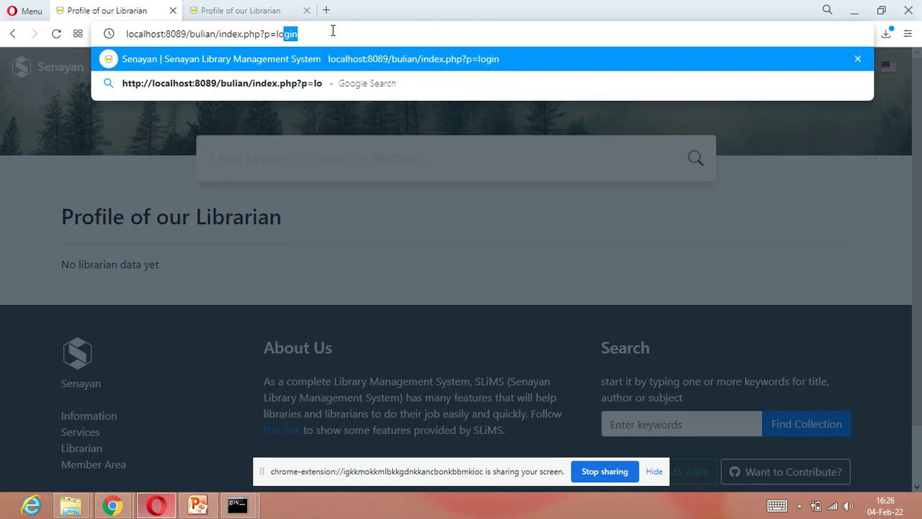
{"action": "type", "text": "gin"}
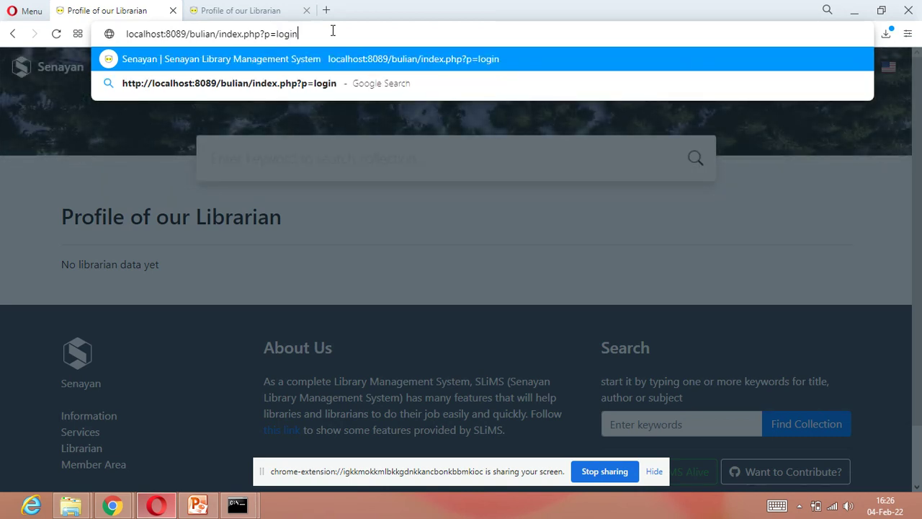
{"action": "key", "text": "Return"}
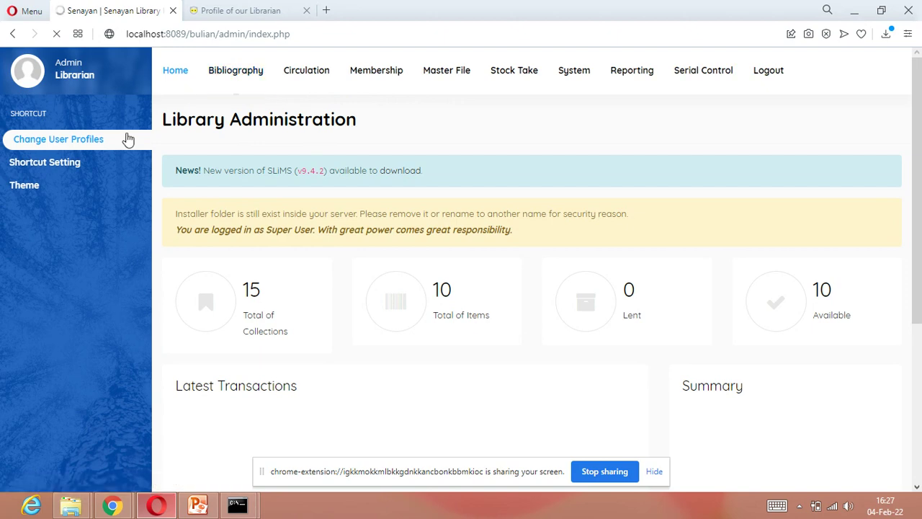
- Look through the Bibliography, Circulation and Membership modules of the library administration
{"action": "left_click", "coordinate": [124, 165]}
{"action": "left_click", "coordinate": [223, 71]}
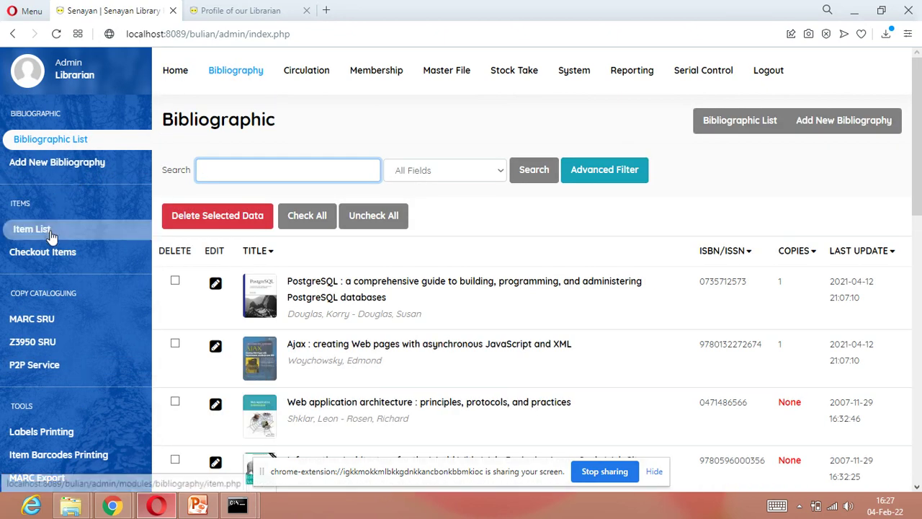
{"action": "scroll", "coordinate": [74, 234], "scroll_direction": "down", "scroll_amount": 2}
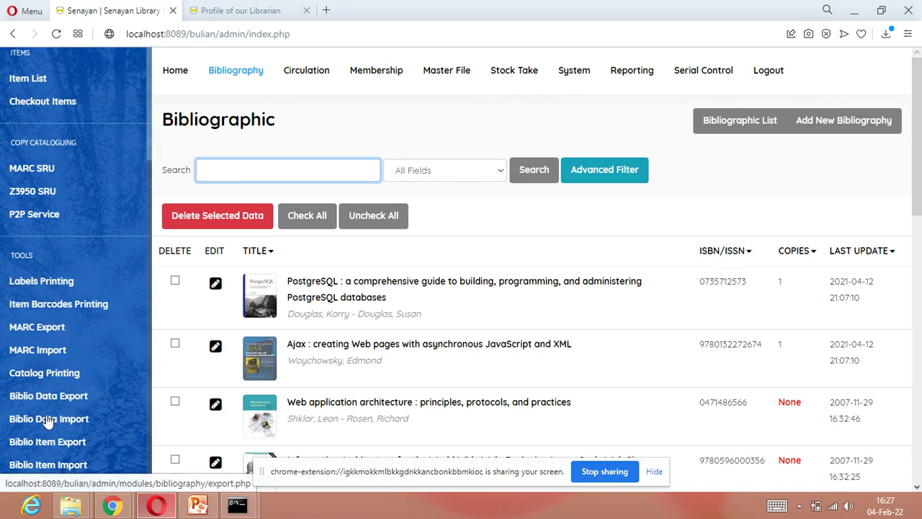
{"action": "scroll", "coordinate": [45, 353], "scroll_direction": "up", "scroll_amount": 2}
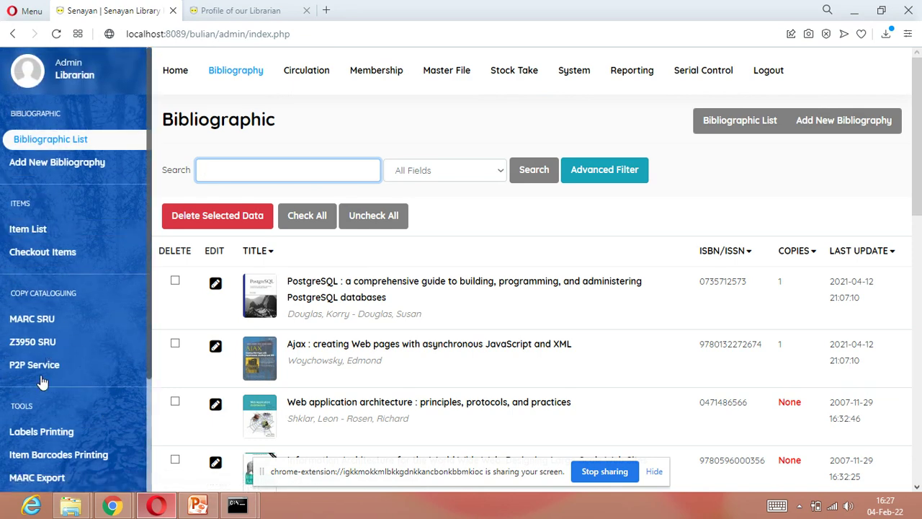
{"action": "left_click", "coordinate": [318, 77]}
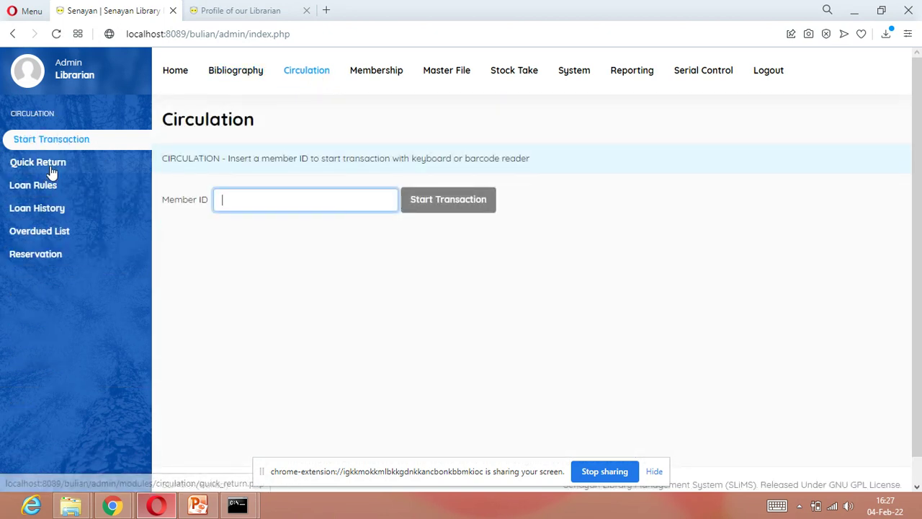
{"action": "left_click", "coordinate": [378, 75]}
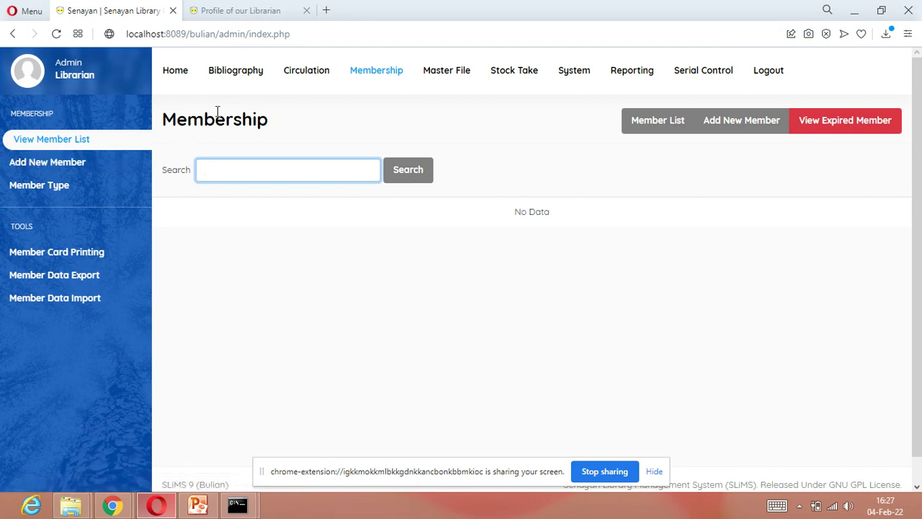
- Open the global system configuration and check where the library name and logo appear on the public catalogue site
{"action": "left_click", "coordinate": [581, 81]}
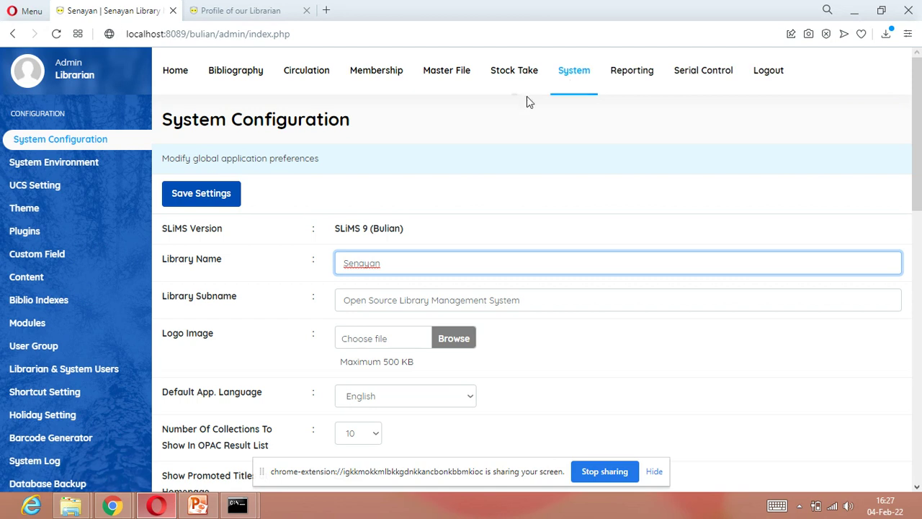
{"action": "scroll", "coordinate": [460, 166], "scroll_direction": "down", "scroll_amount": 1}
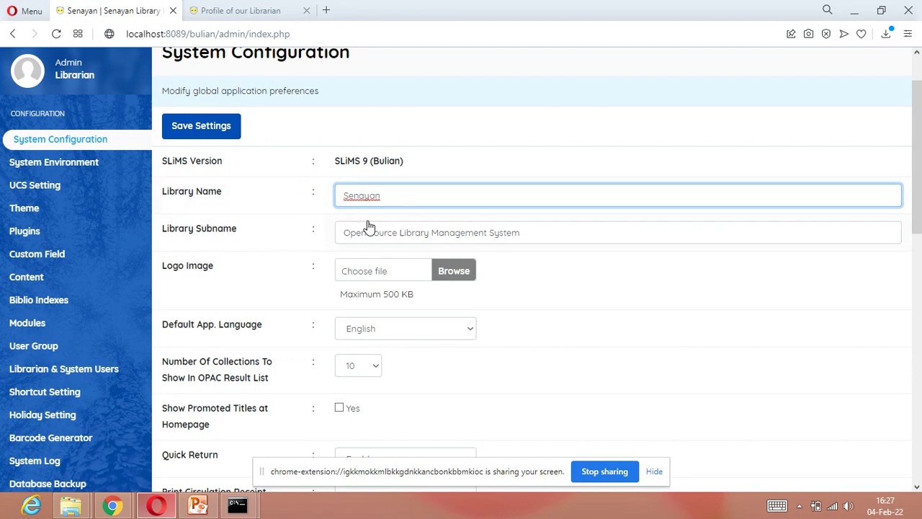
{"action": "left_click", "coordinate": [257, 10]}
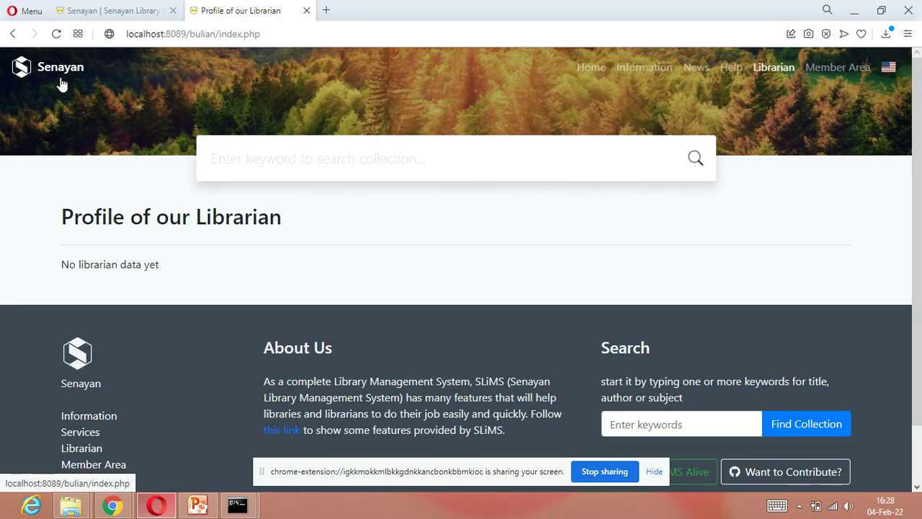
{"action": "left_click", "coordinate": [117, 13]}
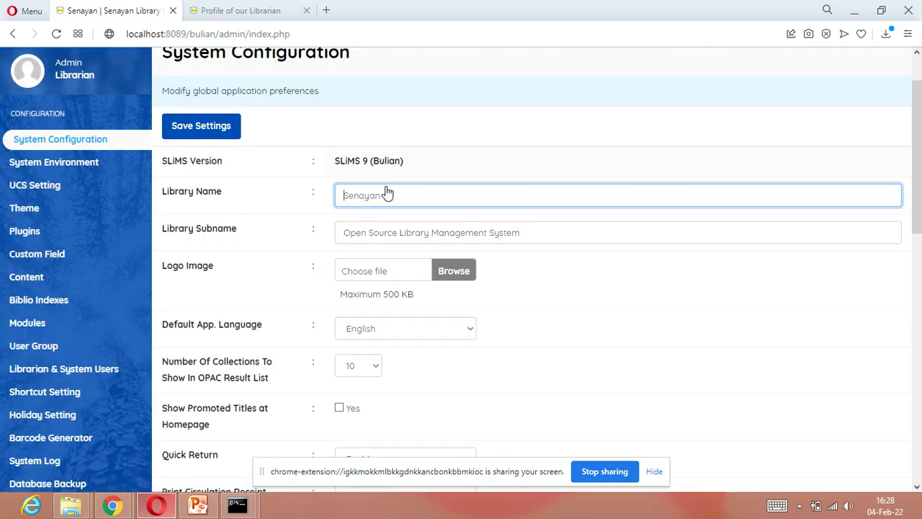
- Set the library name to MUET Library & Online Information Center
{"action": "left_click", "coordinate": [395, 204]}
{"action": "key", "text": "BackSpace"}
{"action": "key", "text": "BackSpace"}
{"action": "key", "text": "BackSpace"}
{"action": "key", "text": "BackSpace"}
{"action": "key", "text": "BackSpace"}
{"action": "key", "text": "BackSpace"}
{"action": "key", "text": "BackSpace"}
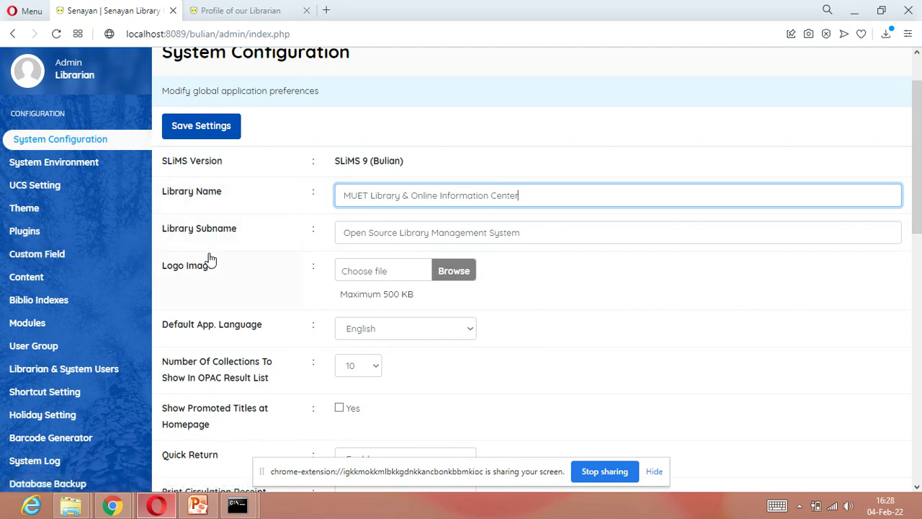
- Replace the library subname with "Jamshoro."
{"action": "left_click", "coordinate": [552, 237]}
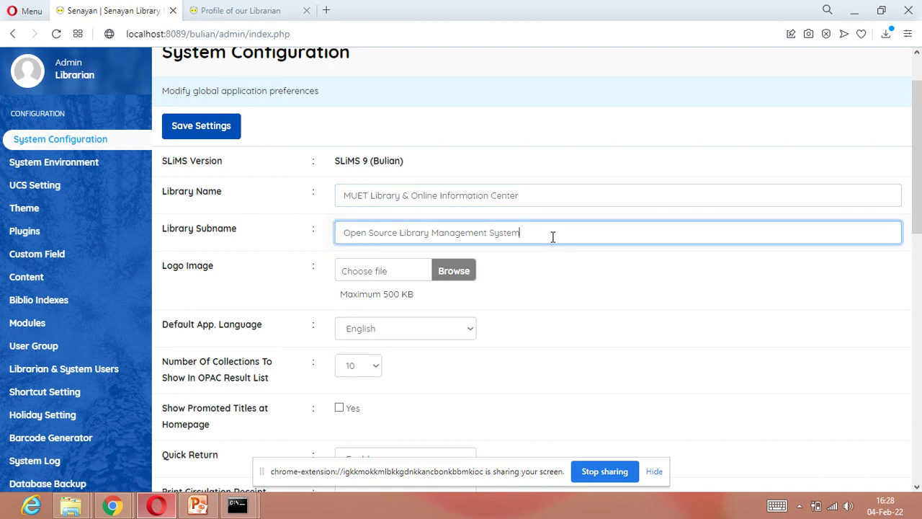
{"action": "key", "text": "BackSpace"}
{"action": "key", "text": "BackSpace"}
{"action": "key", "text": "BackSpace"}
{"action": "key", "text": "BackSpace"}
{"action": "key", "text": "BackSpace"}
{"action": "key", "text": "BackSpace"}
{"action": "key", "text": "BackSpace"}
{"action": "key", "text": "BackSpace"}
{"action": "key", "text": "BackSpace"}
{"action": "key", "text": "BackSpace"}
{"action": "key", "text": "BackSpace"}
{"action": "key", "text": "BackSpace"}
{"action": "key", "text": "BackSpace"}
{"action": "key", "text": "BackSpace"}
{"action": "key", "text": "BackSpace"}
{"action": "key", "text": "BackSpace"}
{"action": "key", "text": "BackSpace"}
{"action": "key", "text": "BackSpace"}
{"action": "key", "text": "BackSpace"}
{"action": "key", "text": "BackSpace"}
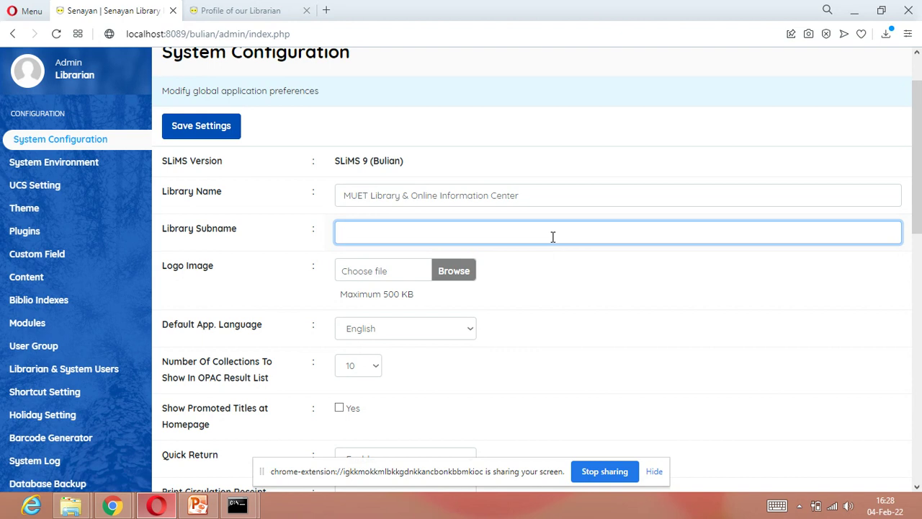
{"action": "type", "text": "amshoro"}
- Check the logo's place on the public catalogue site and choose download2.jpg as the logo image
{"action": "left_click", "coordinate": [245, 10]}
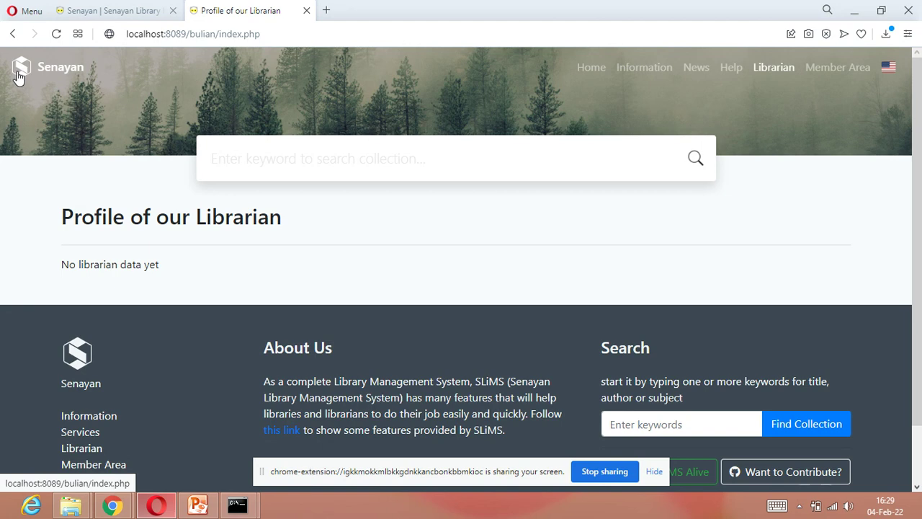
{"action": "left_click", "coordinate": [106, 12]}
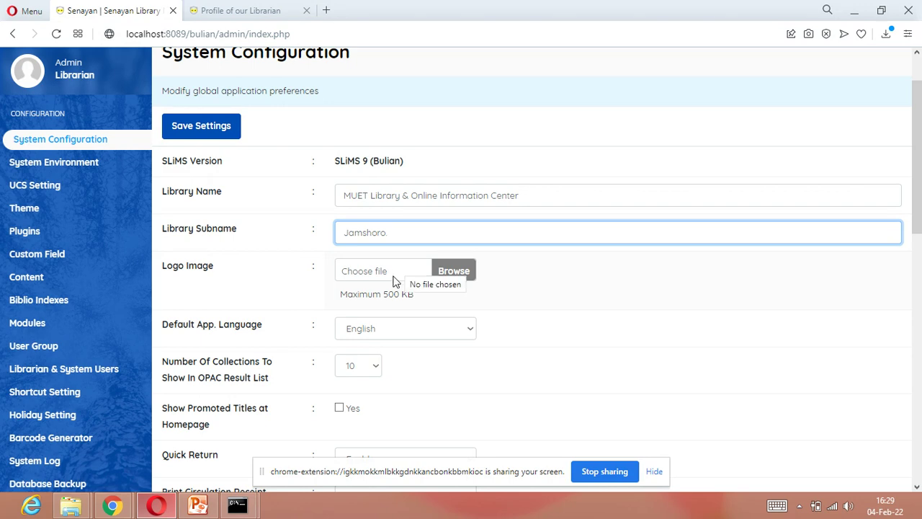
{"action": "left_click", "coordinate": [452, 271]}
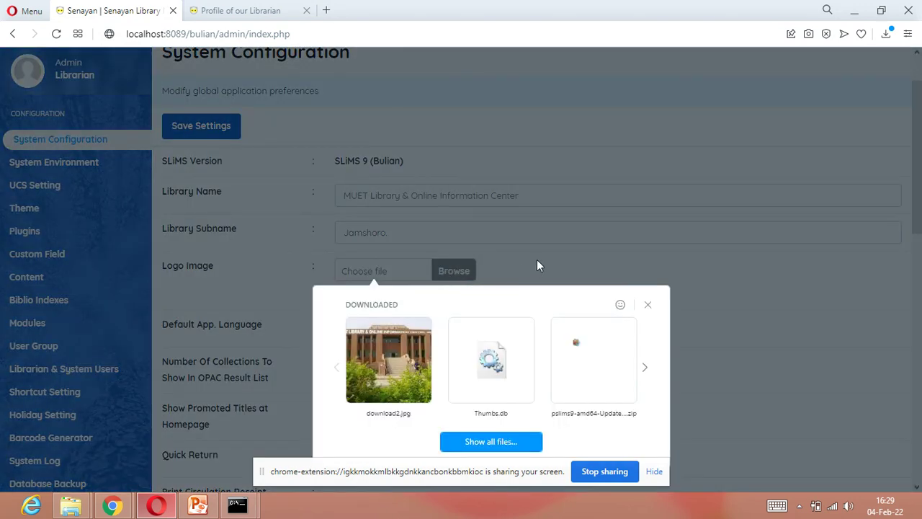
{"action": "left_click", "coordinate": [394, 359]}
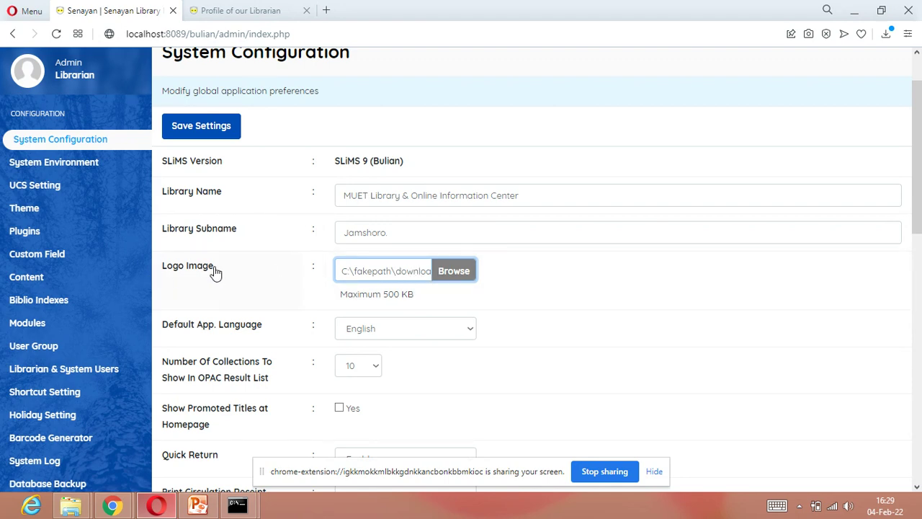
- Review the remaining system configuration options and the header of the public catalogue site
{"action": "left_click", "coordinate": [221, 11]}
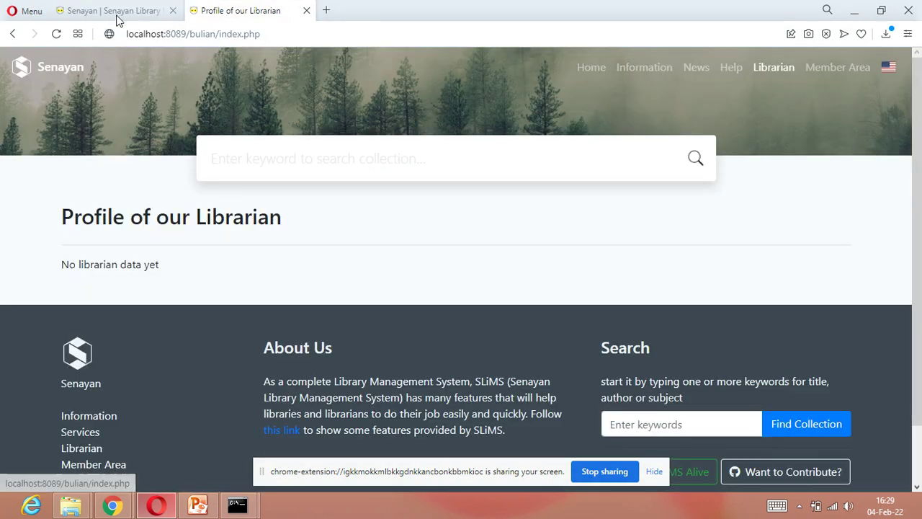
{"action": "left_click", "coordinate": [140, 10]}
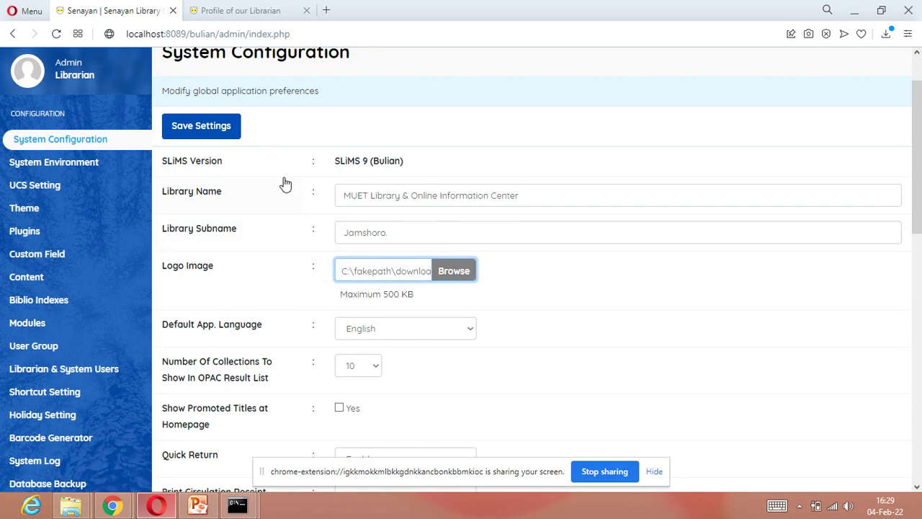
{"action": "scroll", "coordinate": [372, 306], "scroll_direction": "down", "scroll_amount": 2}
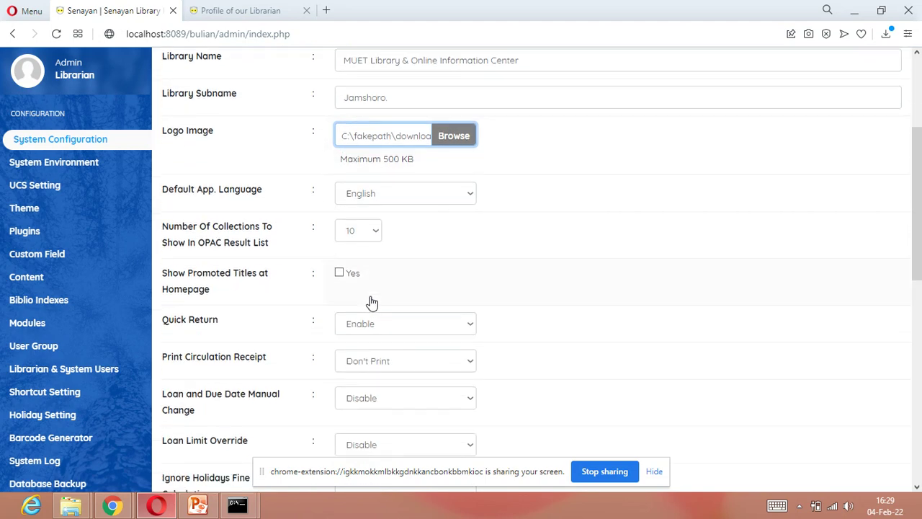
{"action": "scroll", "coordinate": [425, 274], "scroll_direction": "down", "scroll_amount": 1}
{"action": "scroll", "coordinate": [440, 298], "scroll_direction": "down", "scroll_amount": 7}
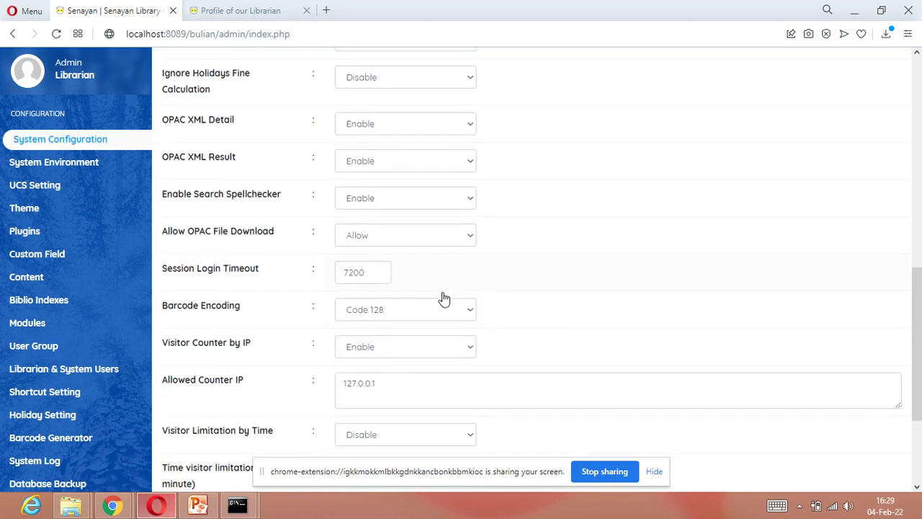
{"action": "scroll", "coordinate": [448, 305], "scroll_direction": "up", "scroll_amount": 4}
{"action": "scroll", "coordinate": [450, 306], "scroll_direction": "up", "scroll_amount": 7}
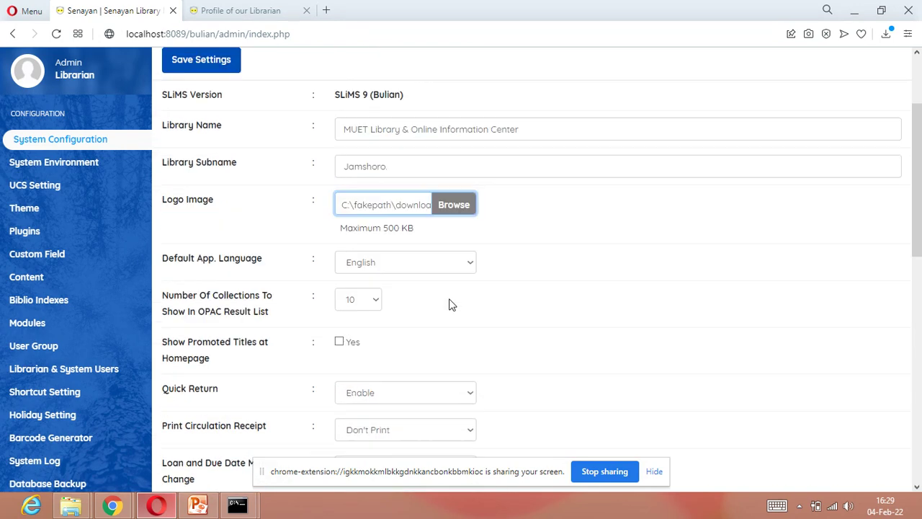
{"action": "left_click", "coordinate": [216, 10]}
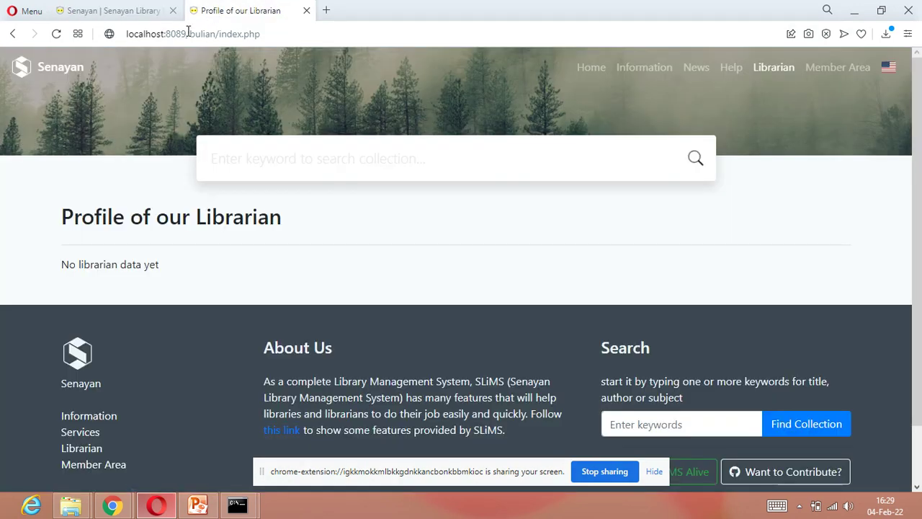
{"action": "left_click", "coordinate": [115, 11]}
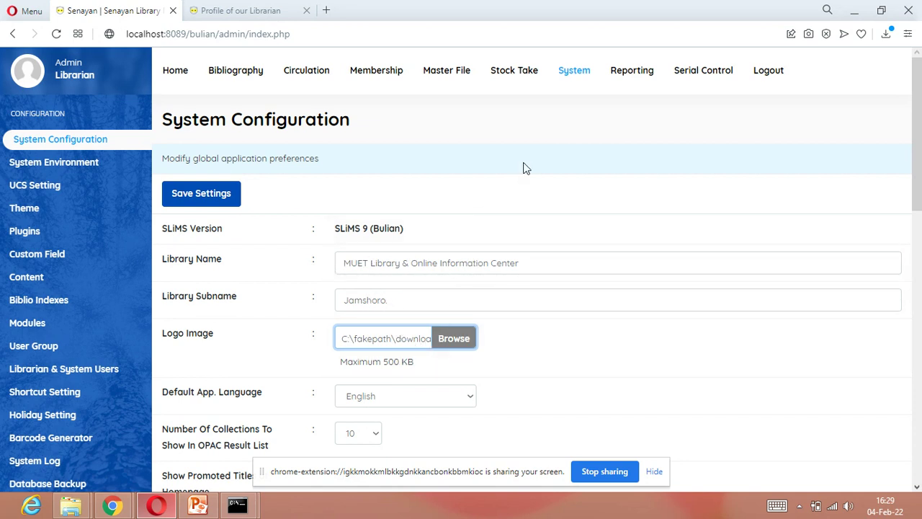
- Save the system settings and check the library name and logo on the public catalogue's home page
{"action": "left_click", "coordinate": [218, 199]}
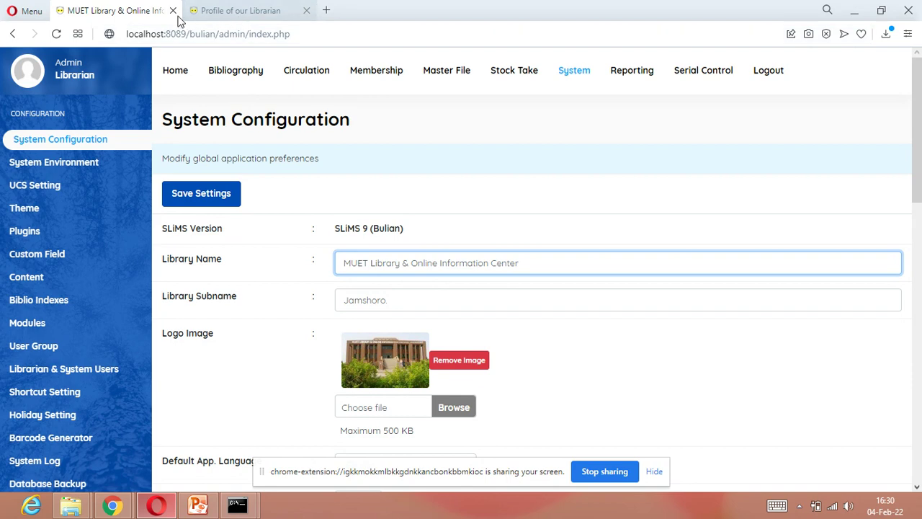
{"action": "left_click", "coordinate": [235, 12]}
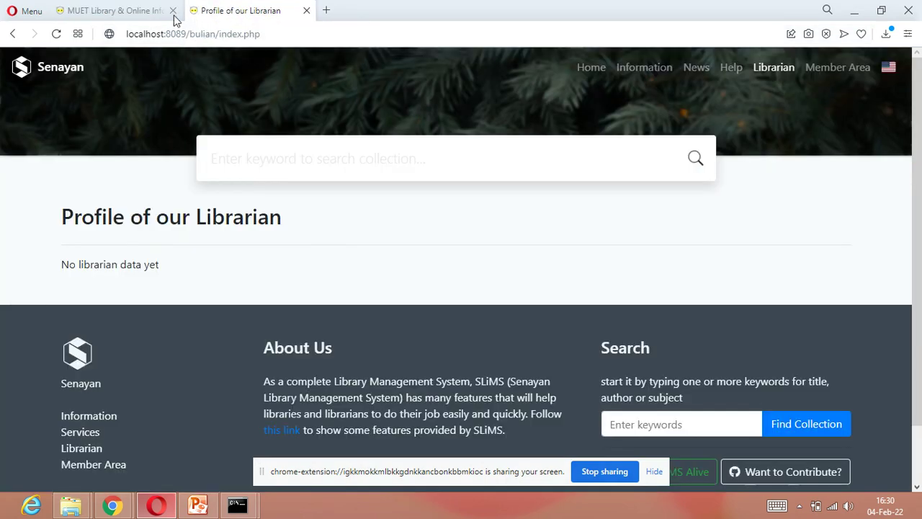
{"action": "left_click", "coordinate": [593, 72]}
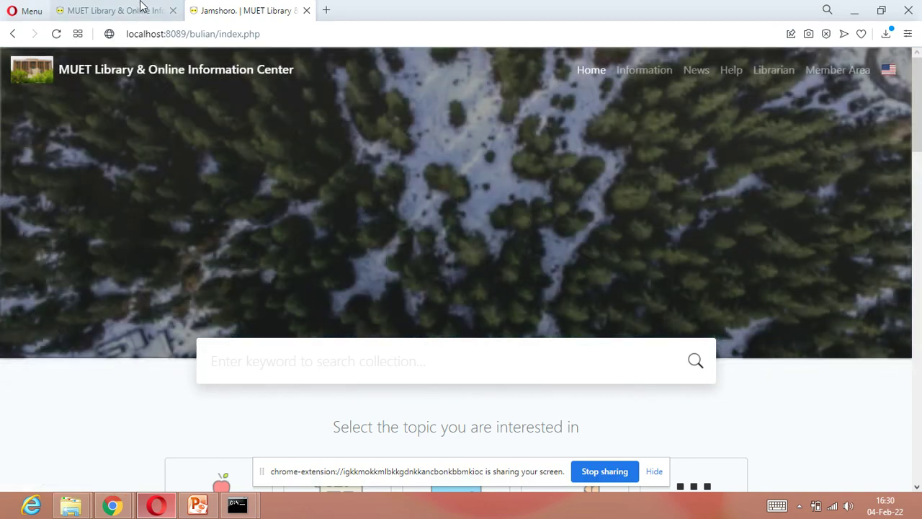
{"action": "left_click", "coordinate": [142, 6]}
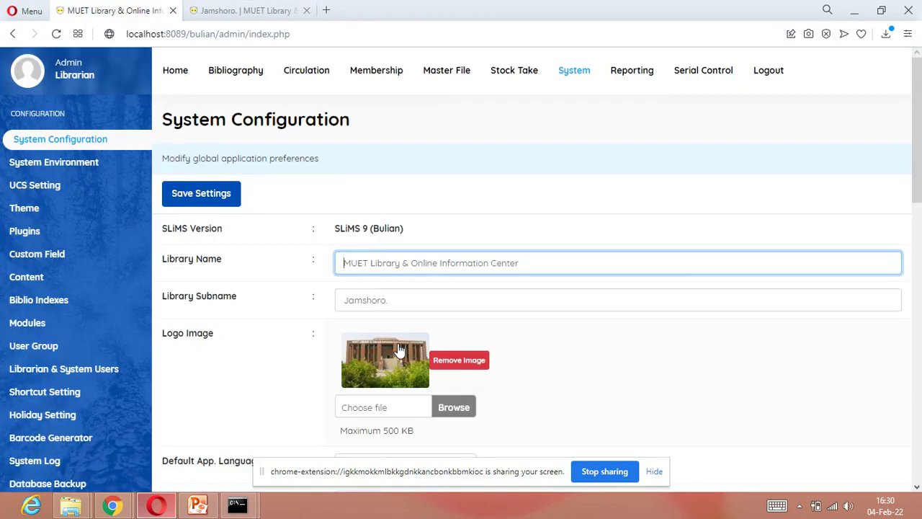
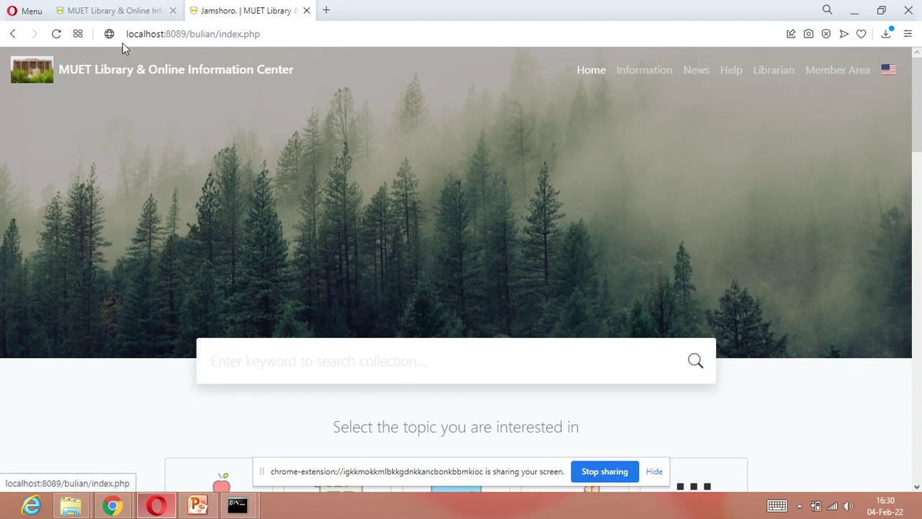
- Set Library Sub Name to Show in the Default public template's theme customization and save the settings
{"action": "left_click", "coordinate": [124, 17]}
{"action": "scroll", "coordinate": [399, 328], "scroll_direction": "down", "scroll_amount": 2}
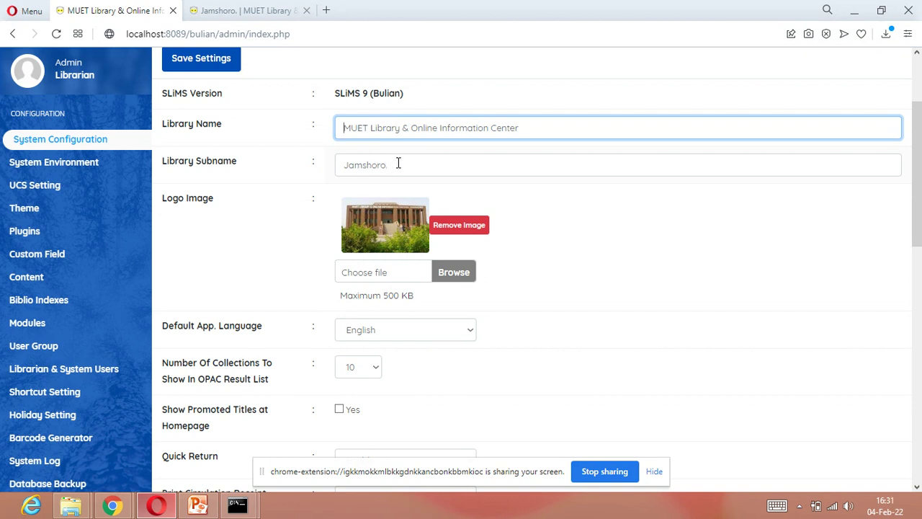
{"action": "scroll", "coordinate": [397, 172], "scroll_direction": "up", "scroll_amount": 1}
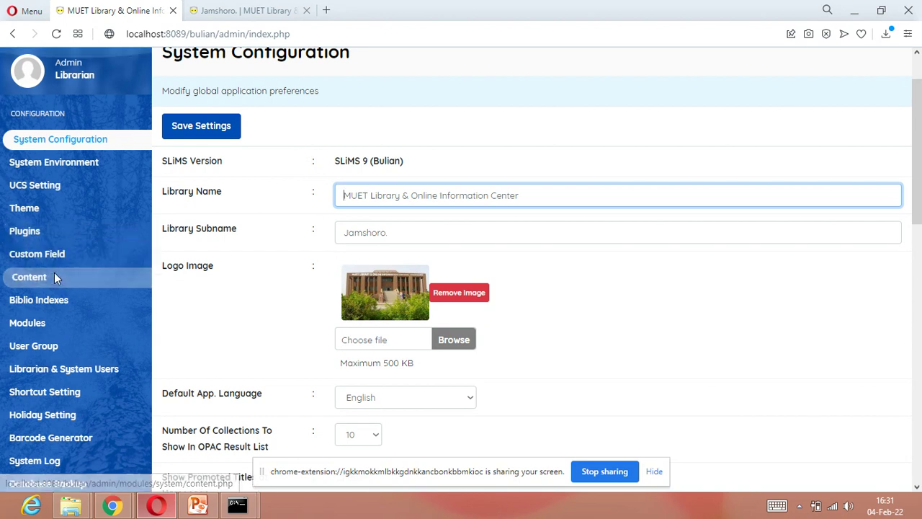
{"action": "left_click", "coordinate": [38, 211]}
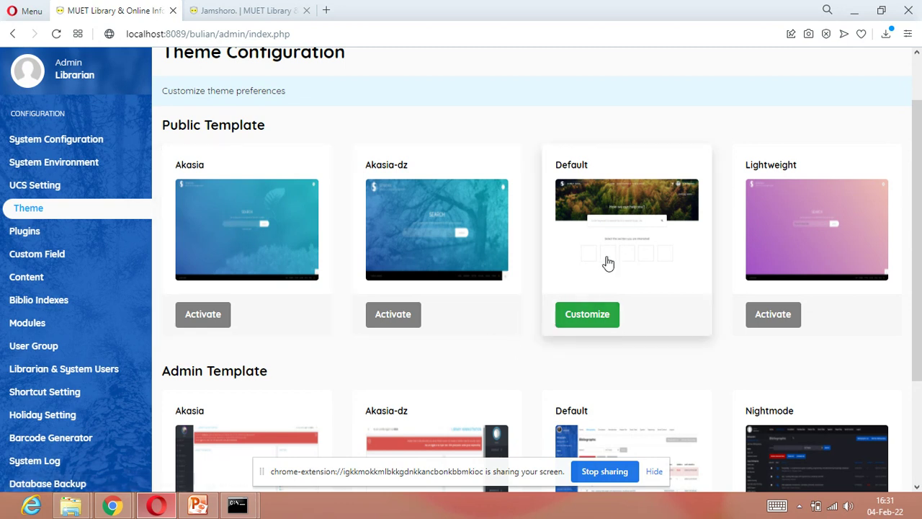
{"action": "left_click", "coordinate": [582, 317]}
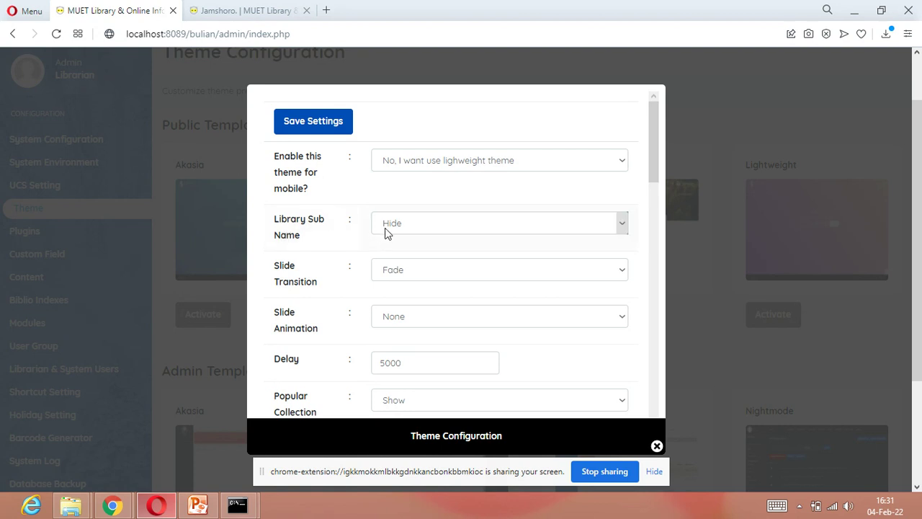
{"action": "left_click", "coordinate": [623, 225]}
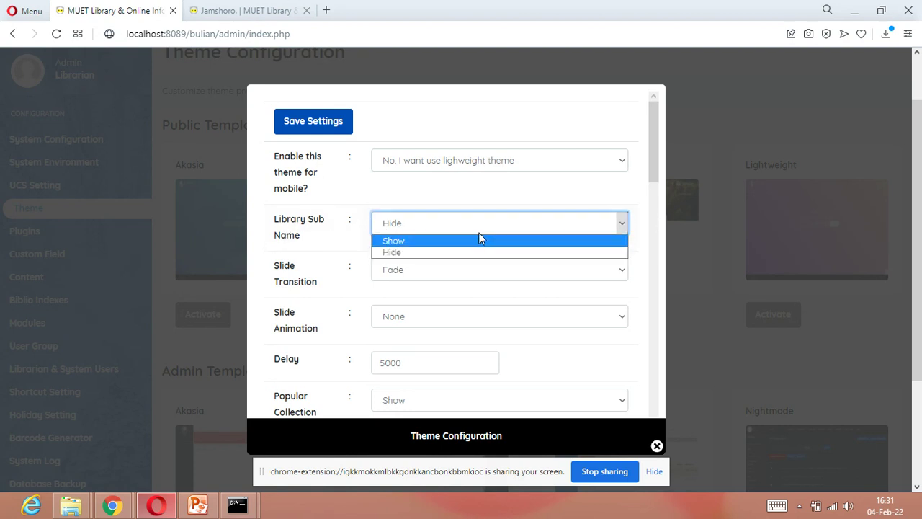
{"action": "left_click", "coordinate": [410, 240]}
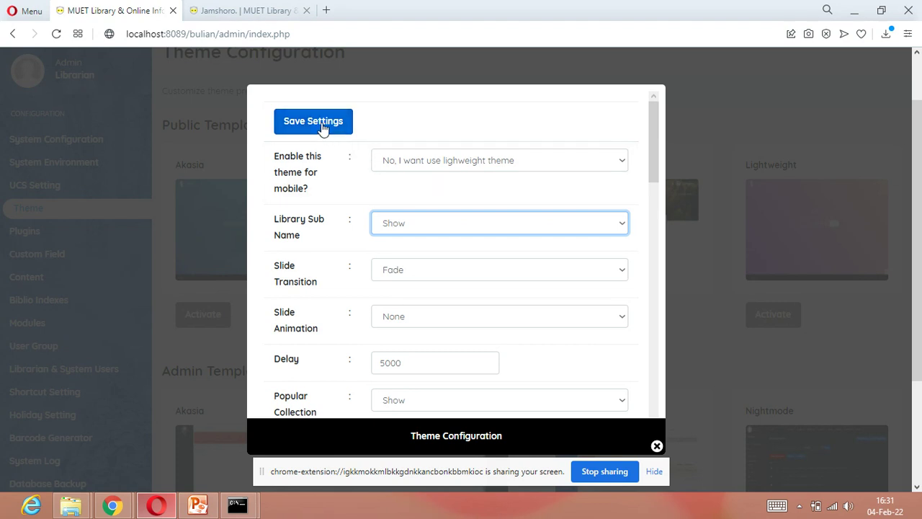
{"action": "left_click", "coordinate": [321, 124]}
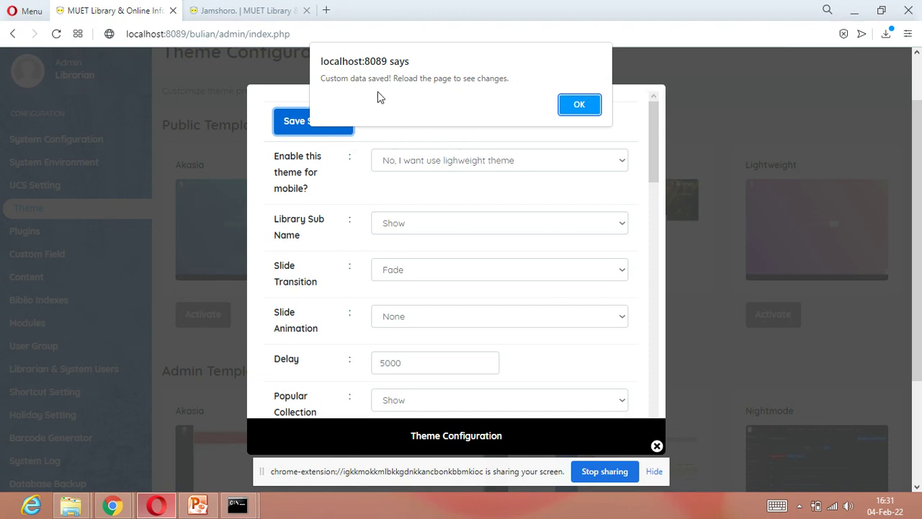
{"action": "left_click", "coordinate": [581, 106]}
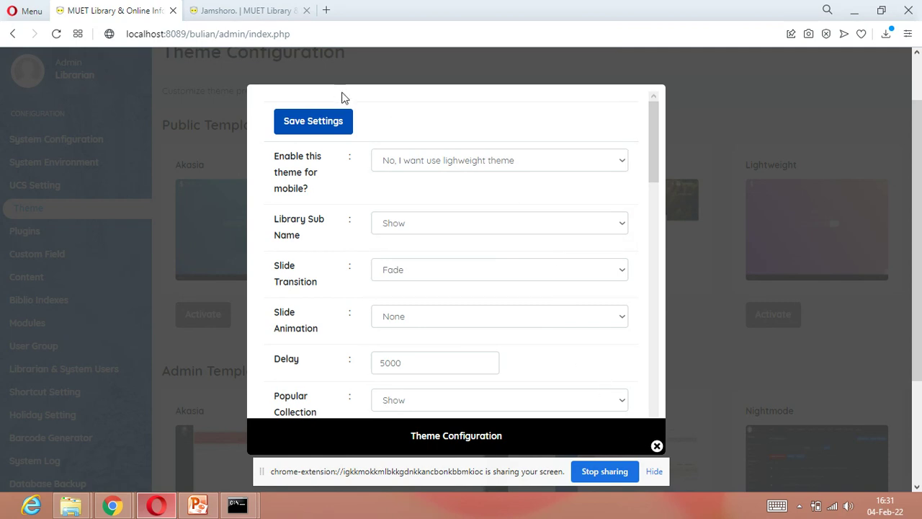
{"action": "left_click", "coordinate": [656, 447]}
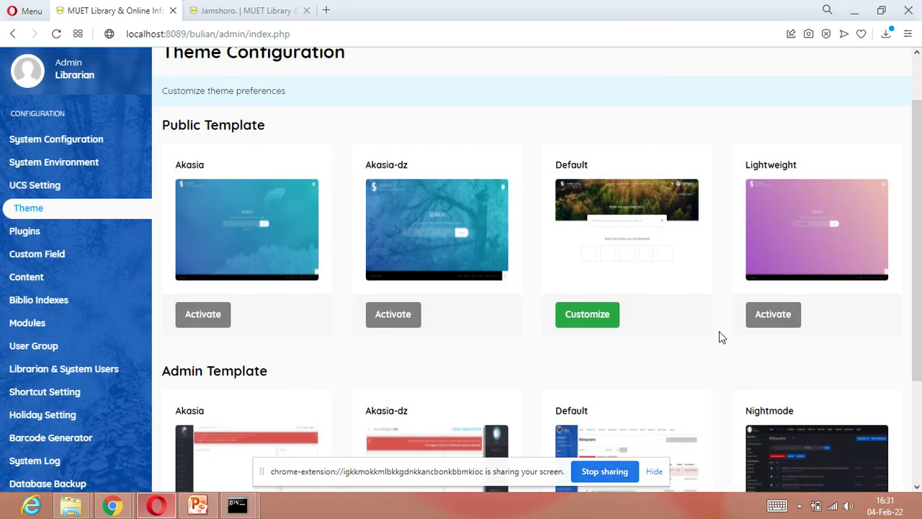
- Reload the public catalogue site to check the library subname in the header and review its Library Information page
{"action": "left_click", "coordinate": [232, 13]}
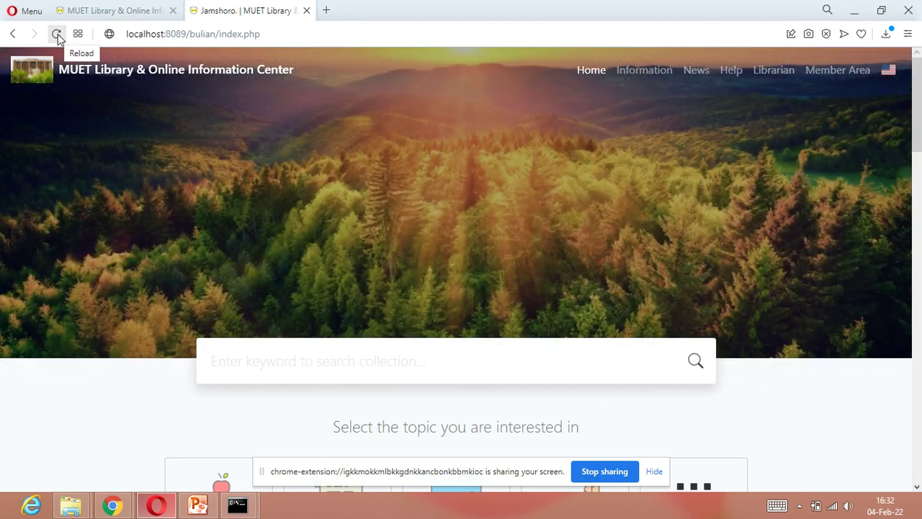
{"action": "left_click", "coordinate": [58, 34]}
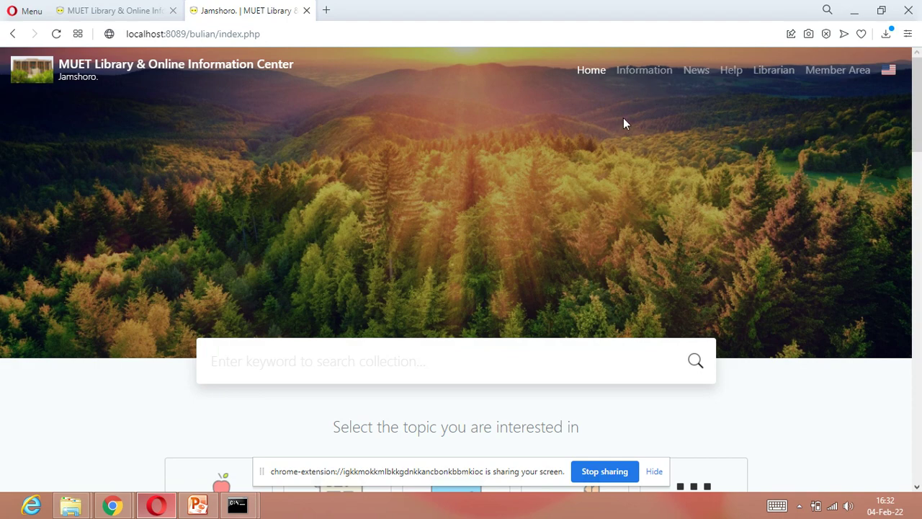
{"action": "left_click", "coordinate": [641, 71]}
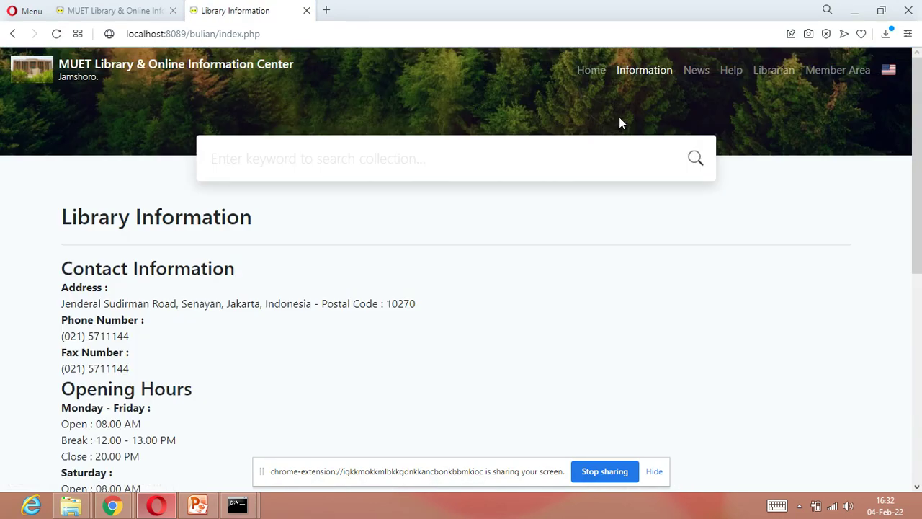
{"action": "scroll", "coordinate": [165, 333], "scroll_direction": "down", "scroll_amount": 3}
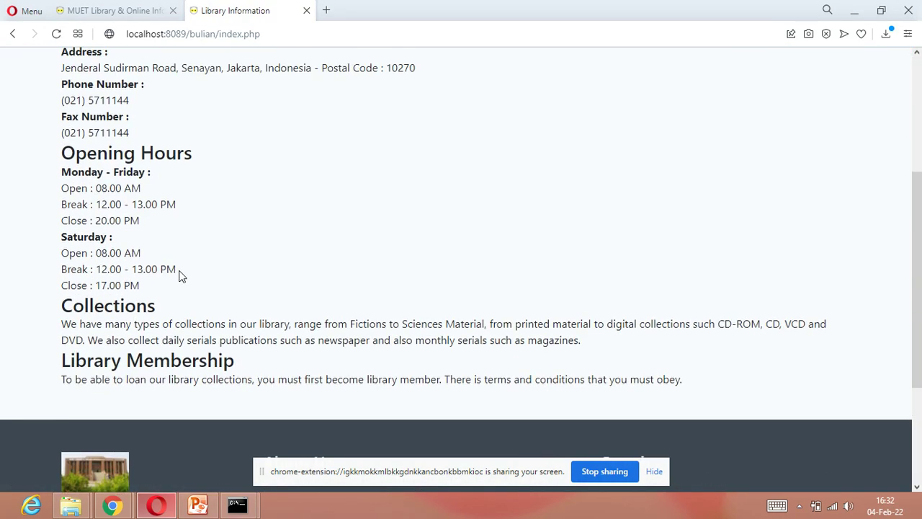
{"action": "scroll", "coordinate": [180, 276], "scroll_direction": "up", "scroll_amount": 1}
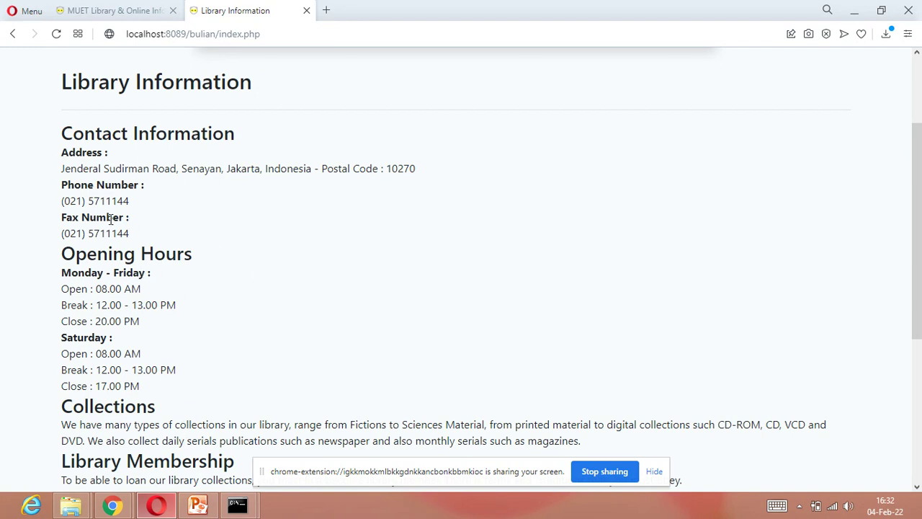
- Look through the Default public template's customization options in the administration, including the map, social media URLs and footer text
{"action": "left_click", "coordinate": [127, 8]}
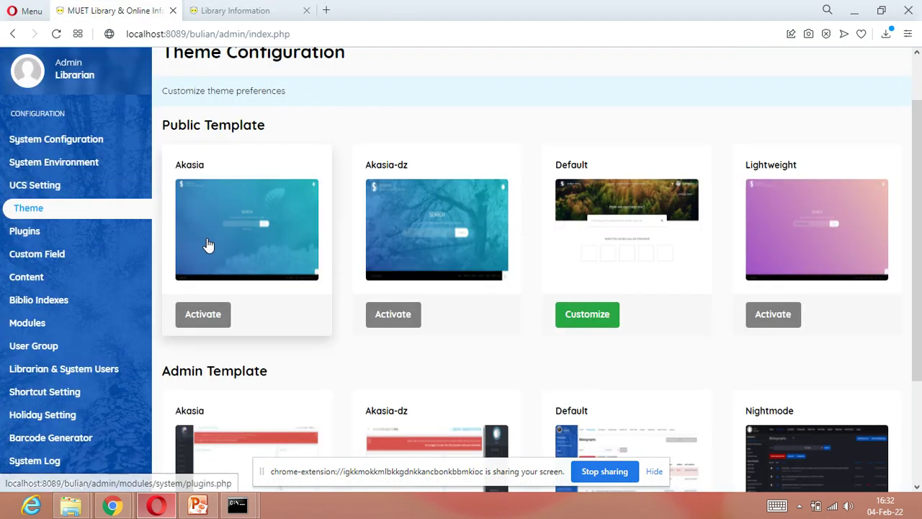
{"action": "scroll", "coordinate": [253, 228], "scroll_direction": "up", "scroll_amount": 1}
{"action": "left_click", "coordinate": [576, 75]}
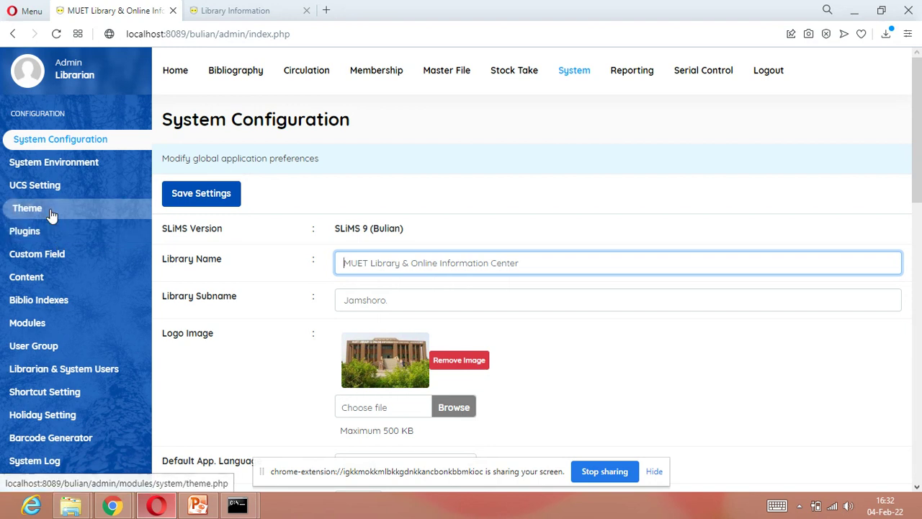
{"action": "left_click", "coordinate": [61, 167]}
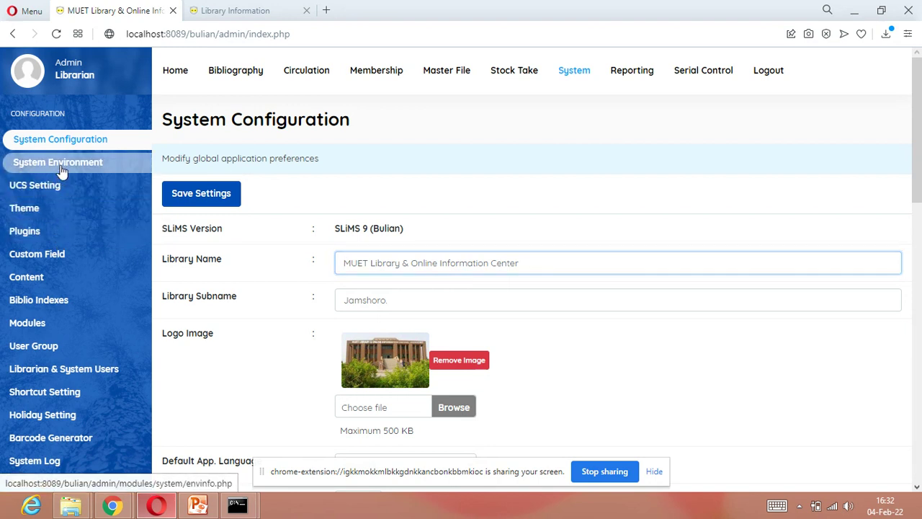
{"action": "left_click", "coordinate": [29, 209]}
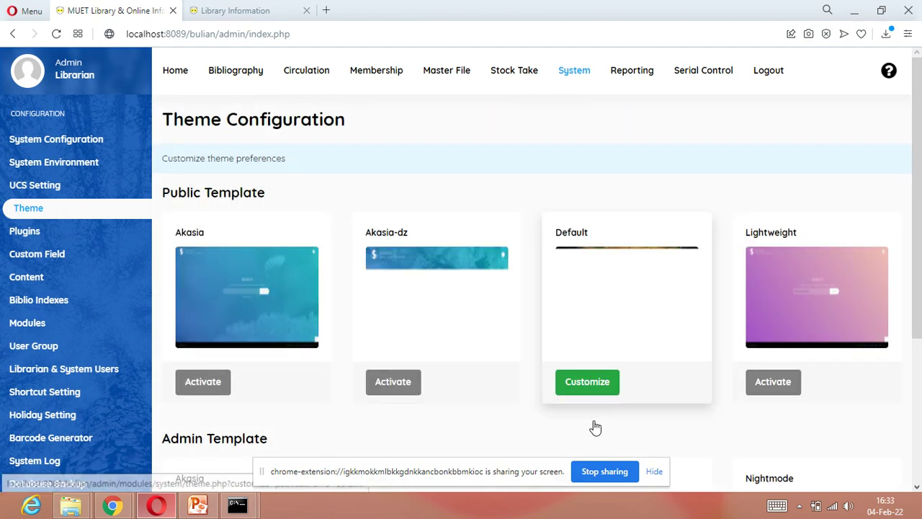
{"action": "left_click", "coordinate": [587, 382]}
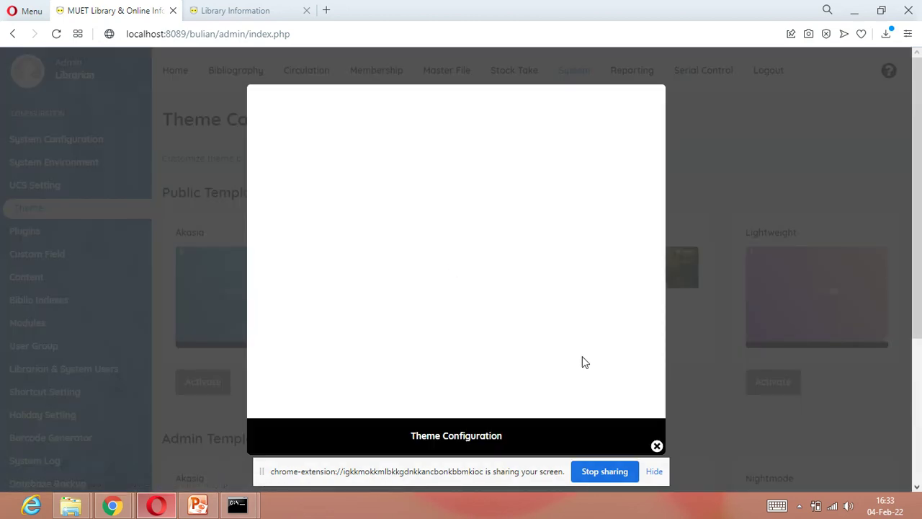
{"action": "scroll", "coordinate": [526, 263], "scroll_direction": "down", "scroll_amount": 2}
{"action": "scroll", "coordinate": [528, 268], "scroll_direction": "down", "scroll_amount": 4}
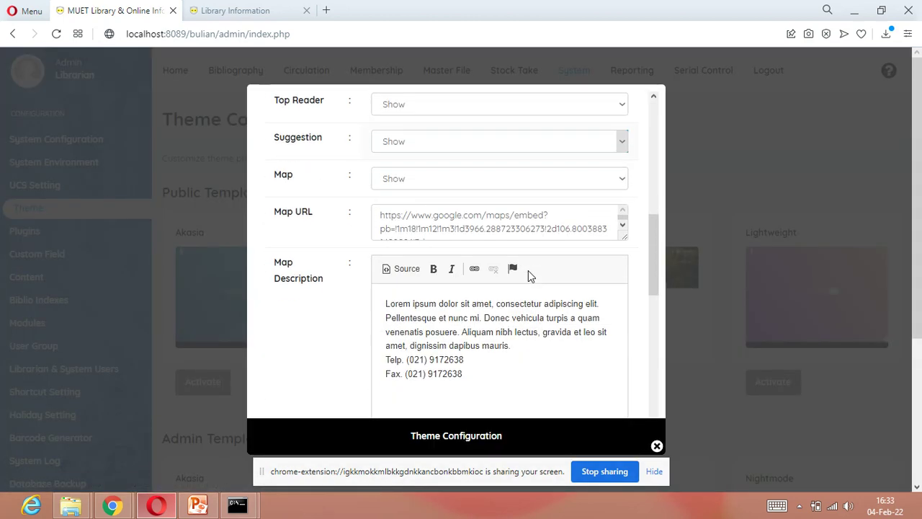
{"action": "scroll", "coordinate": [529, 272], "scroll_direction": "down", "scroll_amount": 2}
{"action": "scroll", "coordinate": [530, 274], "scroll_direction": "down", "scroll_amount": 3}
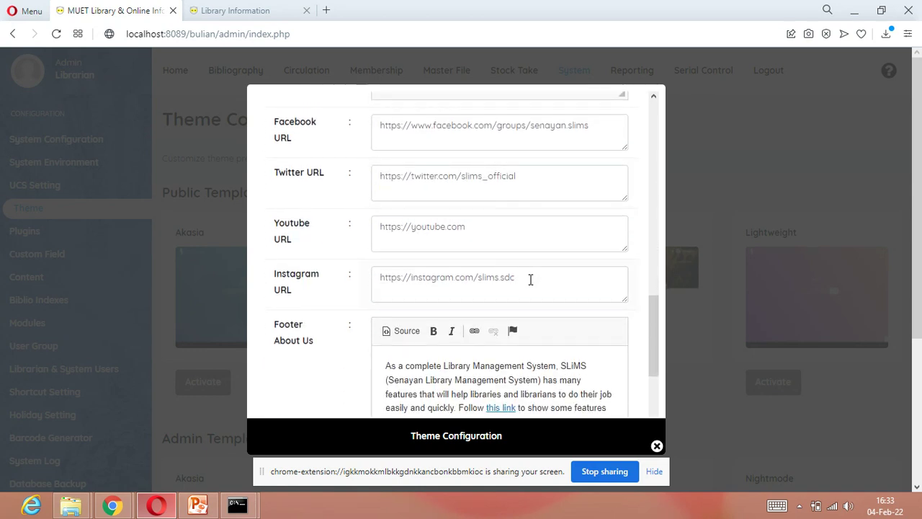
{"action": "scroll", "coordinate": [529, 281], "scroll_direction": "down", "scroll_amount": 3}
{"action": "scroll", "coordinate": [533, 290], "scroll_direction": "up", "scroll_amount": 1}
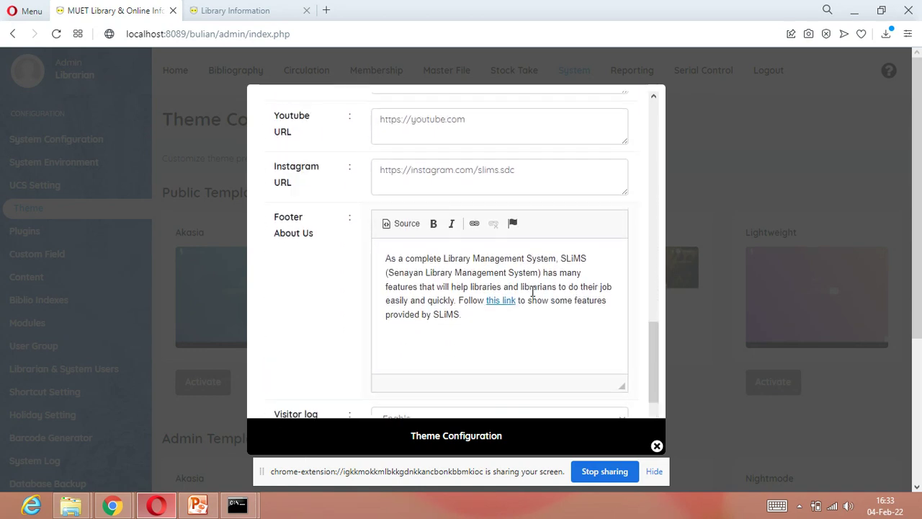
{"action": "scroll", "coordinate": [532, 291], "scroll_direction": "up", "scroll_amount": 3}
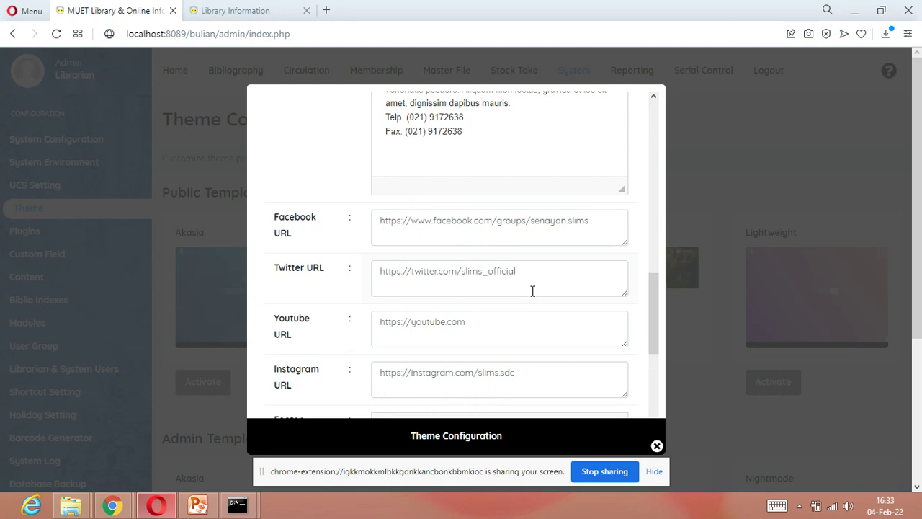
{"action": "scroll", "coordinate": [533, 290], "scroll_direction": "up", "scroll_amount": 3}
{"action": "scroll", "coordinate": [533, 305], "scroll_direction": "up", "scroll_amount": 3}
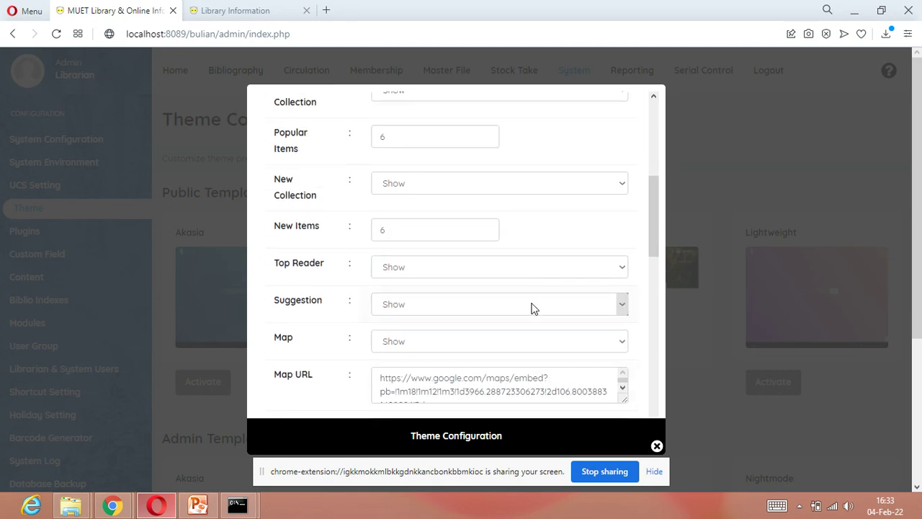
{"action": "scroll", "coordinate": [532, 309], "scroll_direction": "up", "scroll_amount": 4}
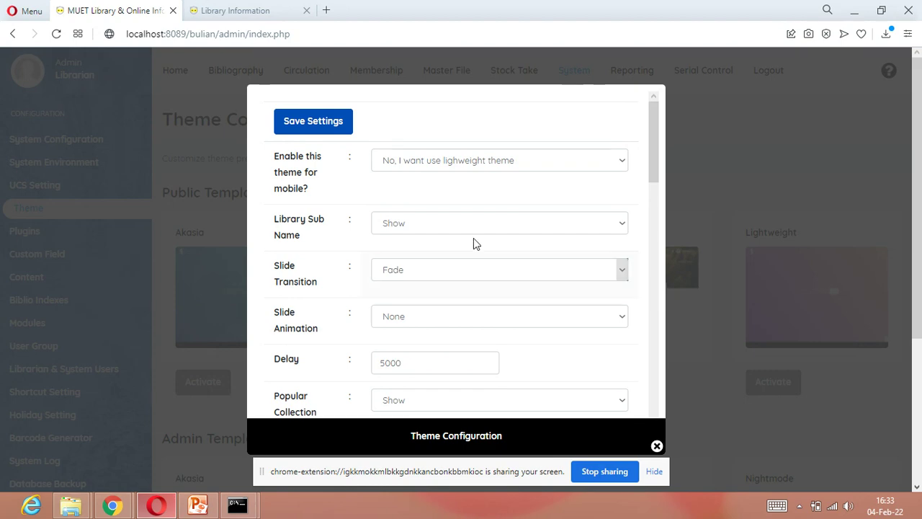
{"action": "left_click", "coordinate": [656, 446]}
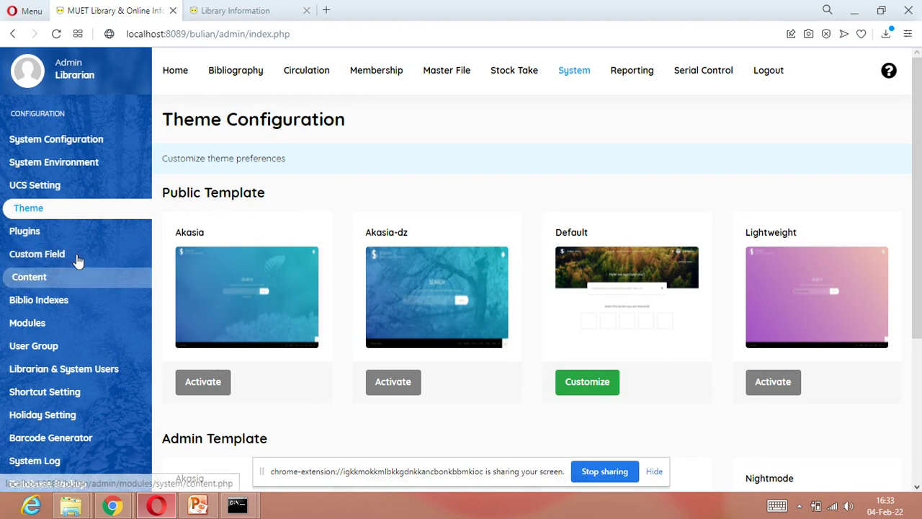
- Look through the System Environment, Theme and Plugins pages for the library information settings
{"action": "left_click", "coordinate": [54, 173]}
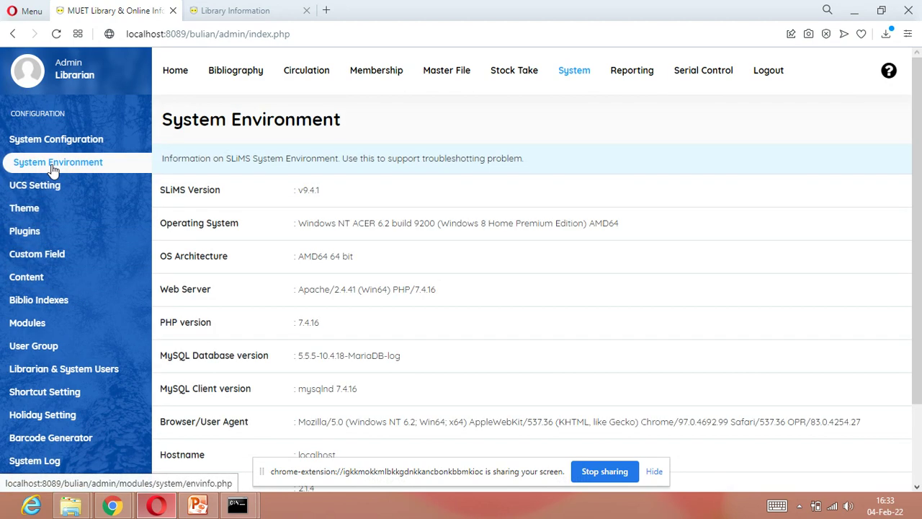
{"action": "scroll", "coordinate": [278, 360], "scroll_direction": "down", "scroll_amount": 3}
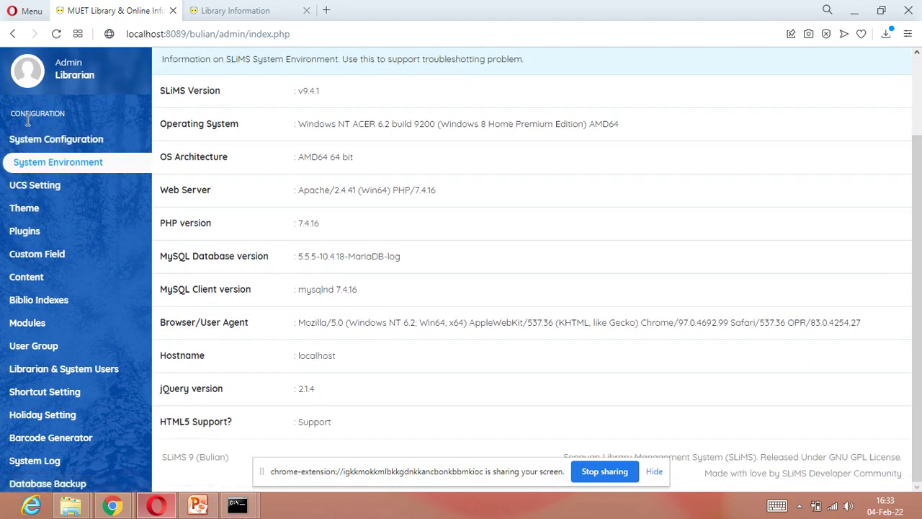
{"action": "left_click", "coordinate": [43, 213]}
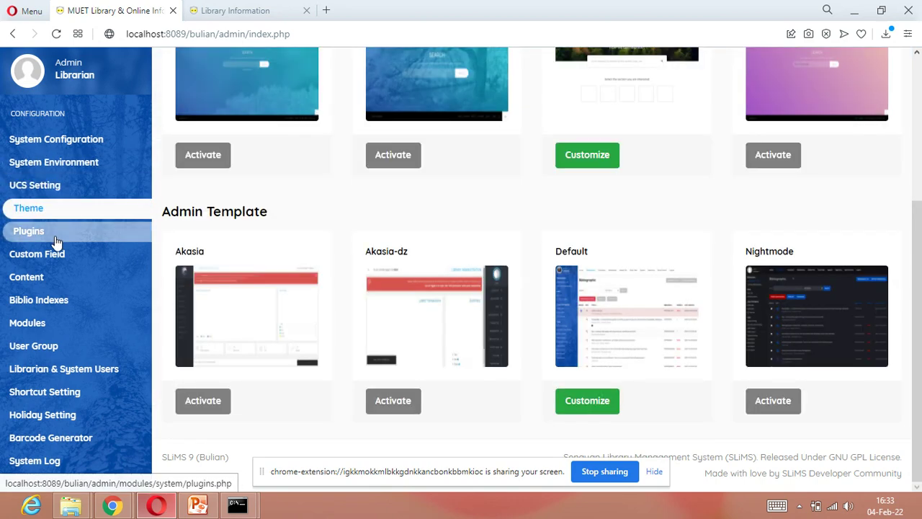
{"action": "left_click", "coordinate": [54, 237]}
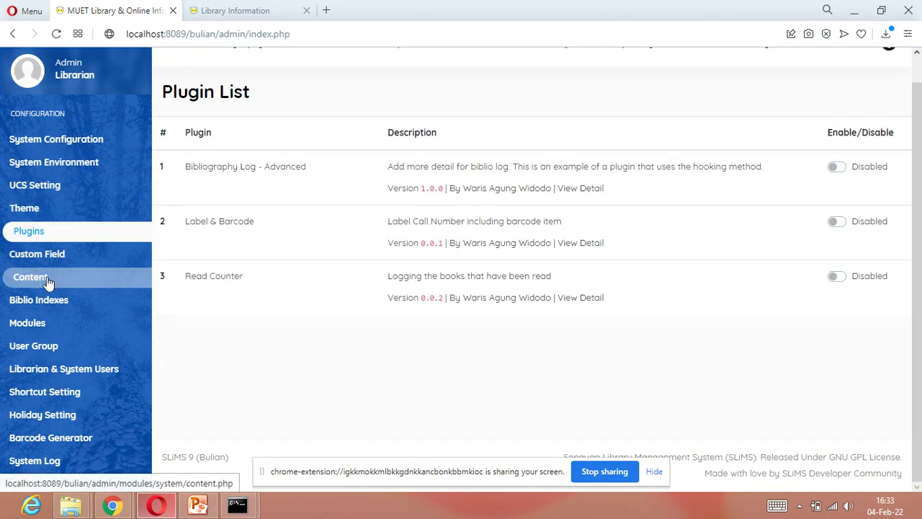
- Display the system's Content list and locate the Library Information entry with path libinfo
{"action": "left_click", "coordinate": [50, 279]}
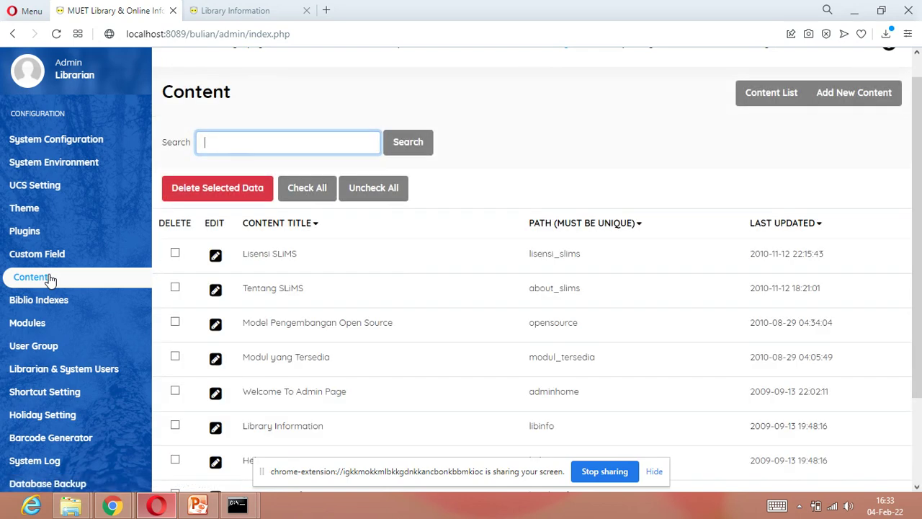
{"action": "scroll", "coordinate": [209, 327], "scroll_direction": "down", "scroll_amount": 2}
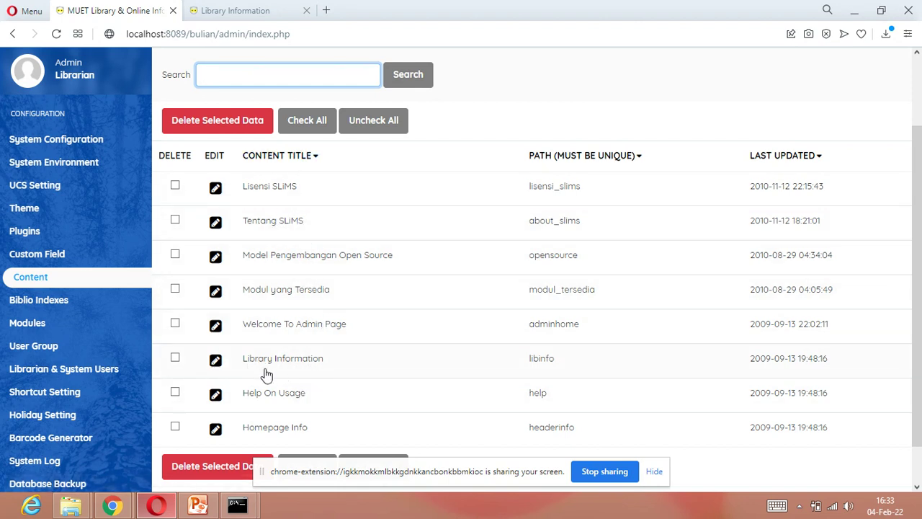
{"action": "left_click", "coordinate": [36, 280]}
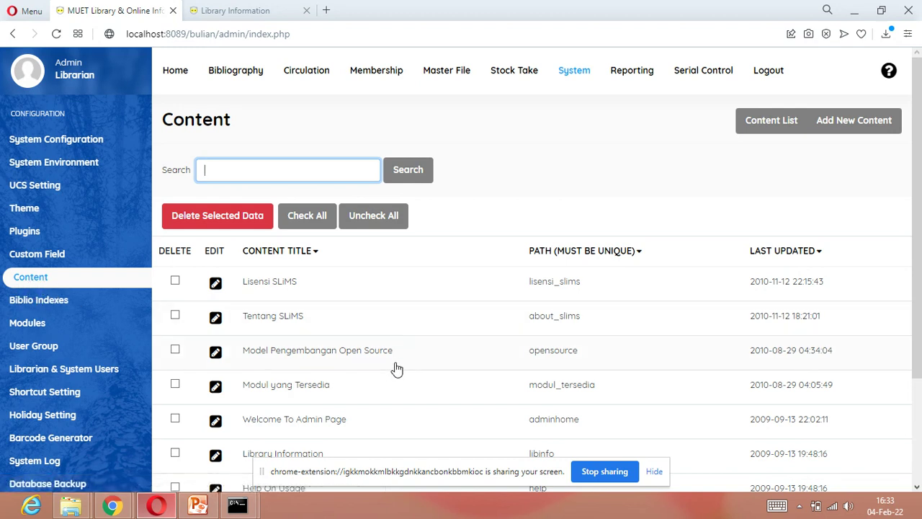
{"action": "scroll", "coordinate": [360, 360], "scroll_direction": "down", "scroll_amount": 3}
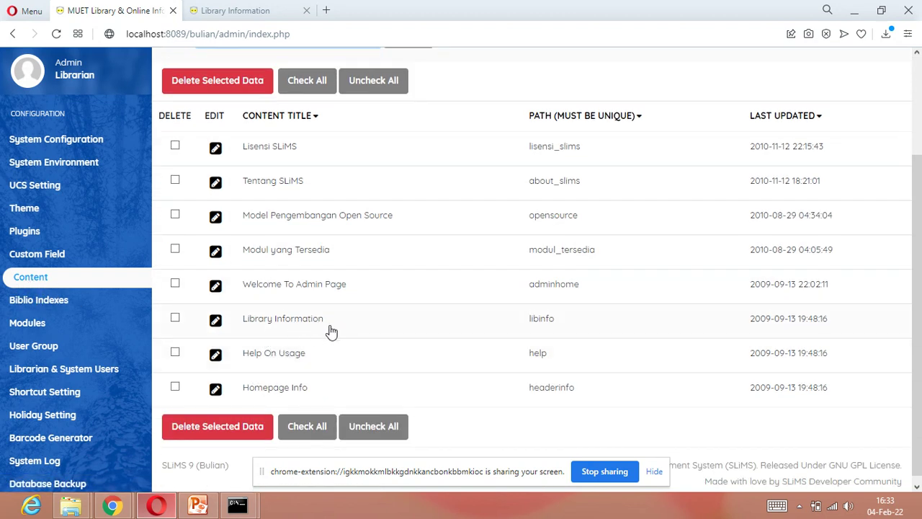
- Open the Library Information content record and enable editing of its fields and description
{"action": "left_click", "coordinate": [218, 324]}
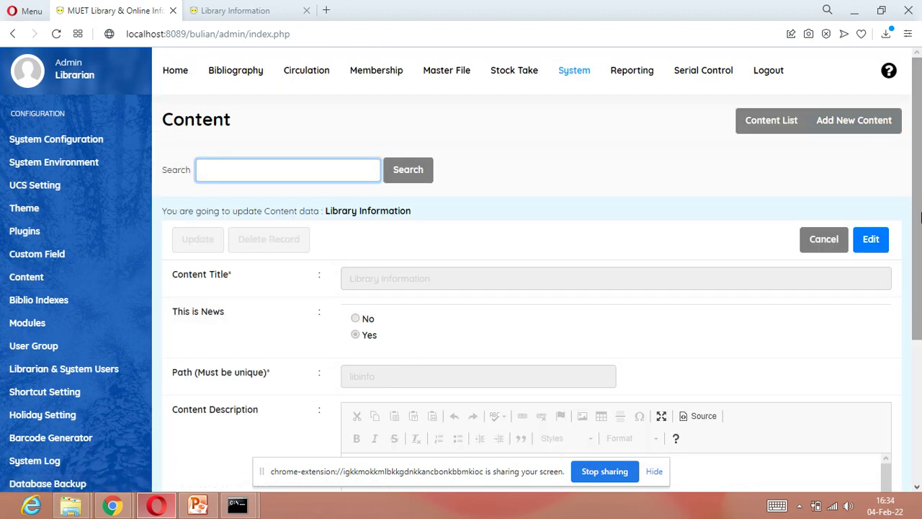
{"action": "left_click", "coordinate": [873, 240]}
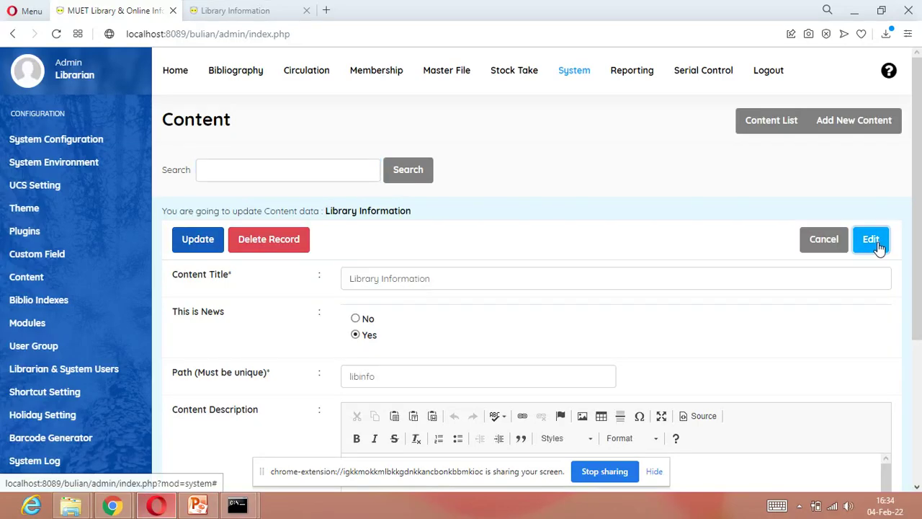
{"action": "scroll", "coordinate": [497, 292], "scroll_direction": "down", "scroll_amount": 3}
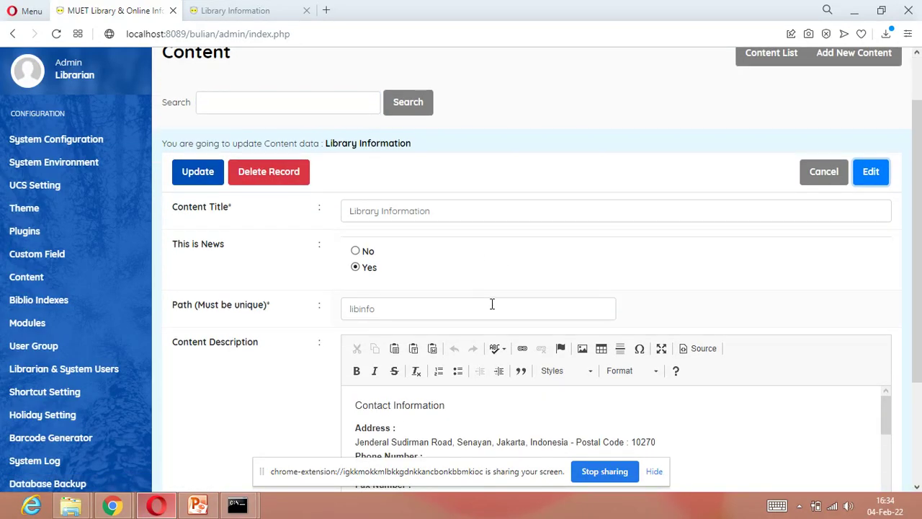
{"action": "mouse_move", "coordinate": [885, 296]}
{"action": "left_mouse_down"}
{"action": "mouse_move", "coordinate": [888, 304]}
{"action": "mouse_move", "coordinate": [888, 288]}
{"action": "left_mouse_up"}
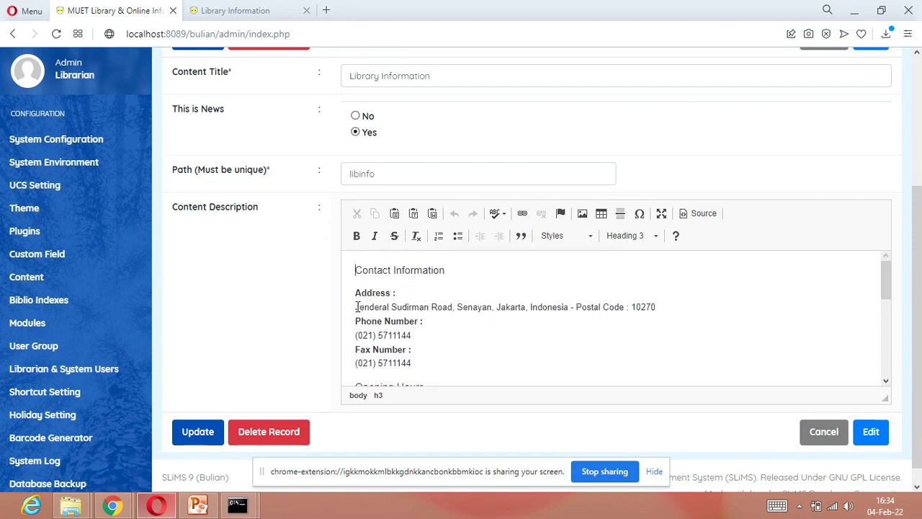
- Replace the sample address under Contact Information with MUET's own address, followed by a blank line
{"action": "left_click_drag", "start_coordinate": [354, 307], "coordinate": [692, 303]}
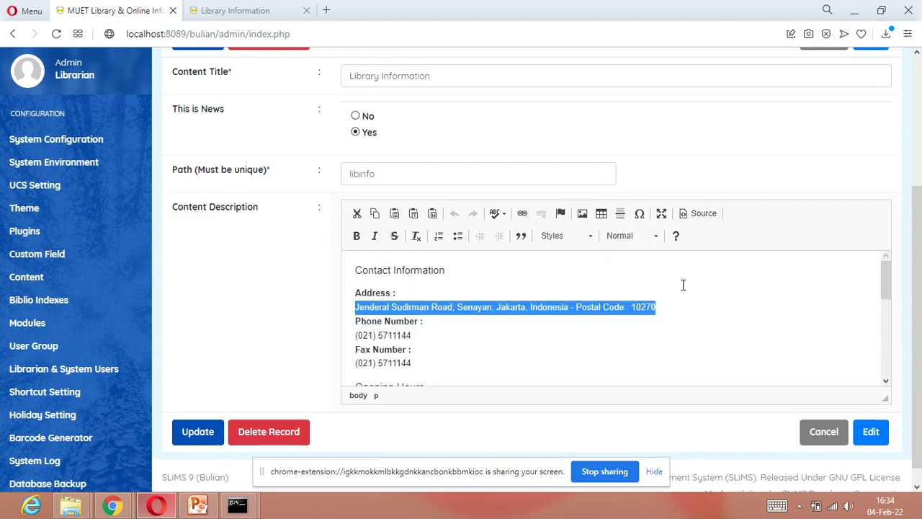
{"action": "key", "text": "Delete"}
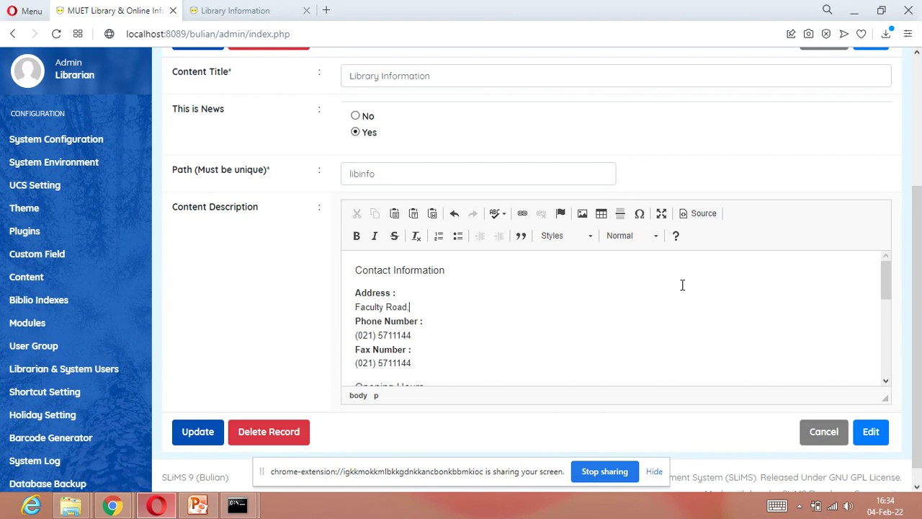
{"action": "type", "text": "T, Jamsshoro."}
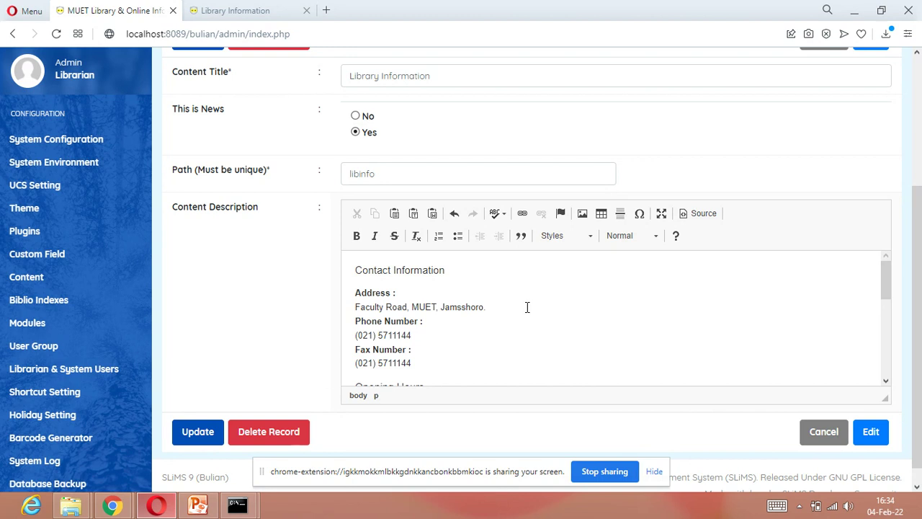
{"action": "key", "text": "Return"}
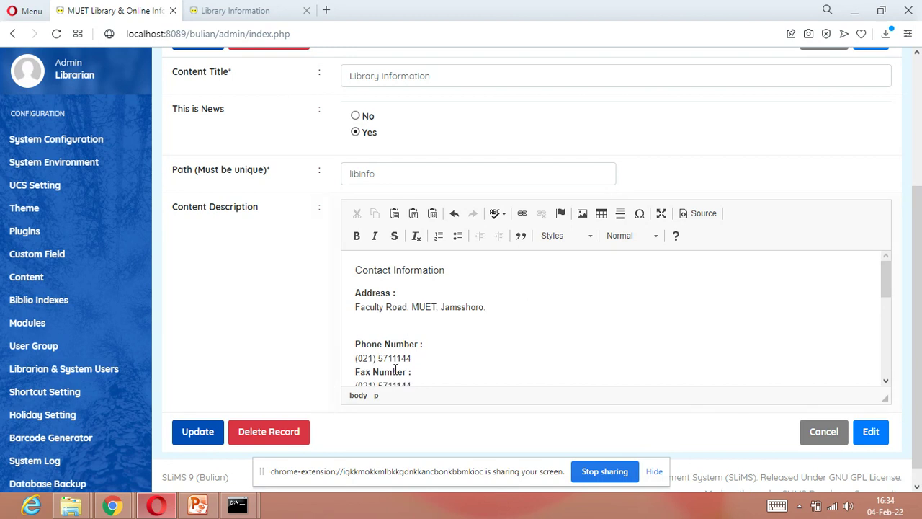
- Add spacing below the phone number and delete the Fax Number heading with its number
{"action": "left_click", "coordinate": [437, 363]}
{"action": "key", "text": "Return"}
{"action": "key", "text": "Return"}
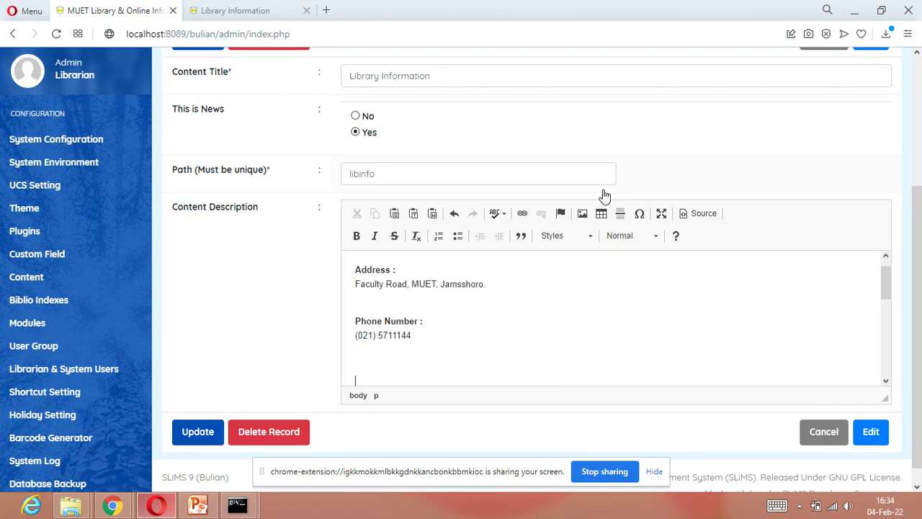
{"action": "scroll", "coordinate": [451, 399], "scroll_direction": "down", "scroll_amount": 1}
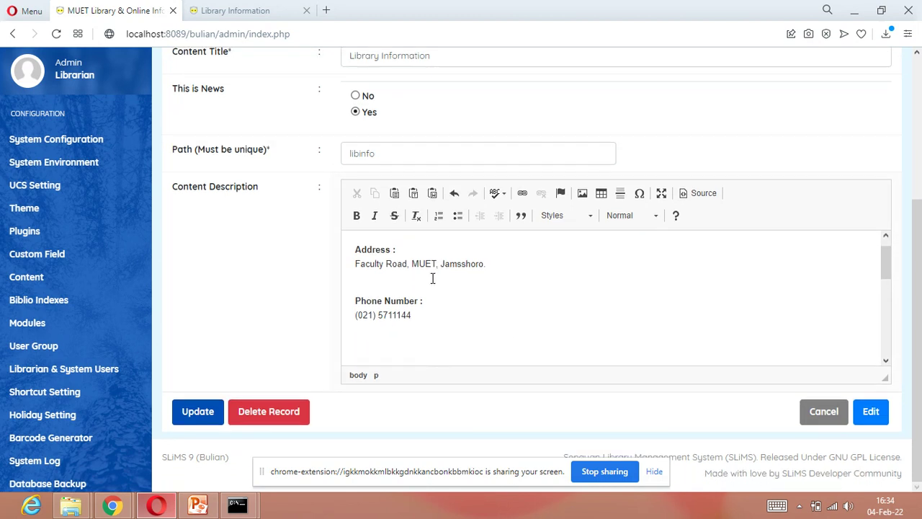
{"action": "left_click", "coordinate": [887, 362]}
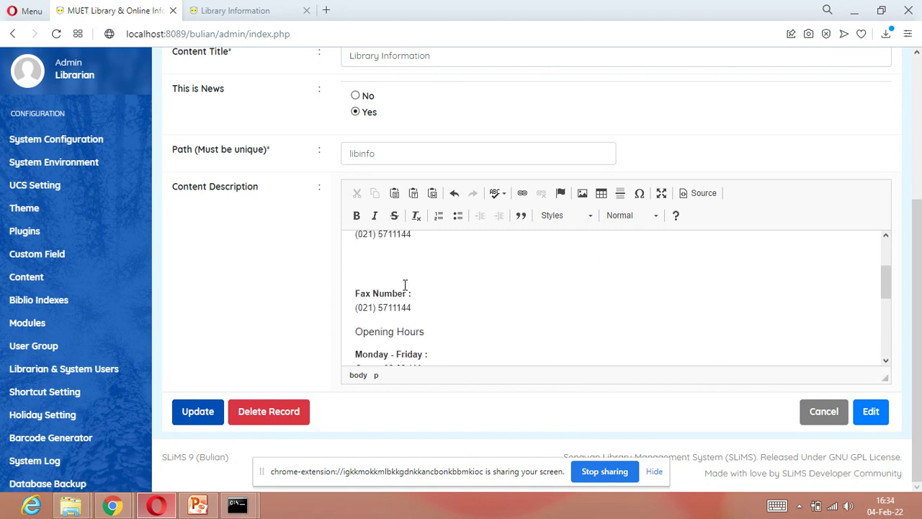
{"action": "key", "text": "Delete"}
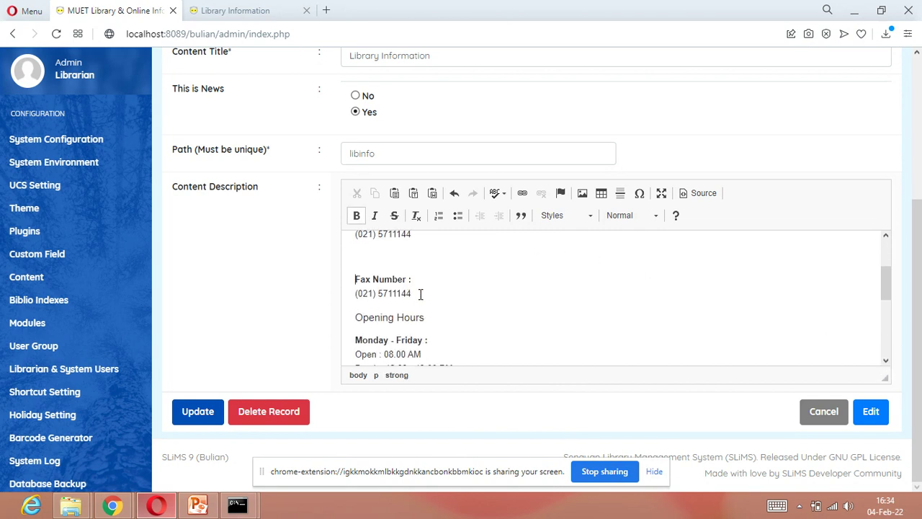
{"action": "left_click_drag", "start_coordinate": [422, 296], "coordinate": [351, 277]}
{"action": "key", "text": "Delete"}
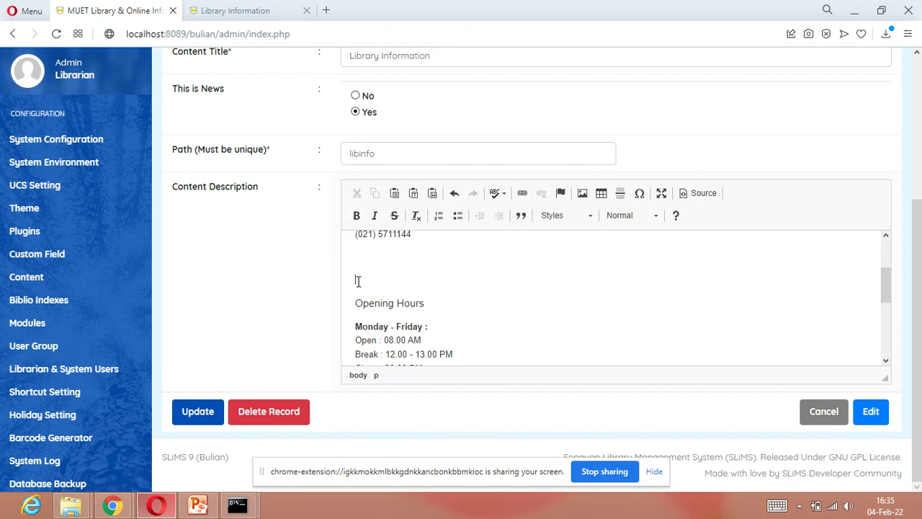
{"action": "key", "text": "Delete"}
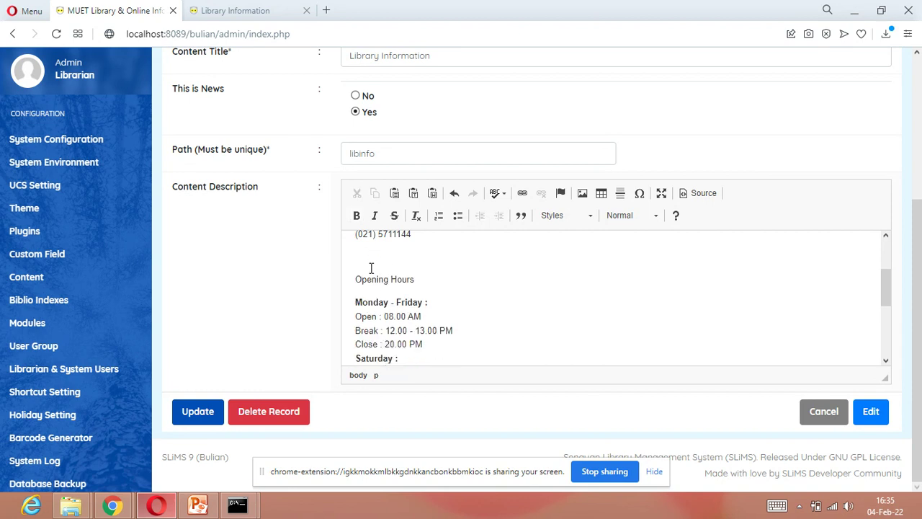
- Delete the break time from the Monday - Friday opening hours
{"action": "scroll", "coordinate": [415, 285], "scroll_direction": "down", "scroll_amount": 1}
{"action": "scroll", "coordinate": [418, 288], "scroll_direction": "down", "scroll_amount": 1}
{"action": "scroll", "coordinate": [422, 283], "scroll_direction": "up", "scroll_amount": 2}
{"action": "scroll", "coordinate": [395, 316], "scroll_direction": "down", "scroll_amount": 2}
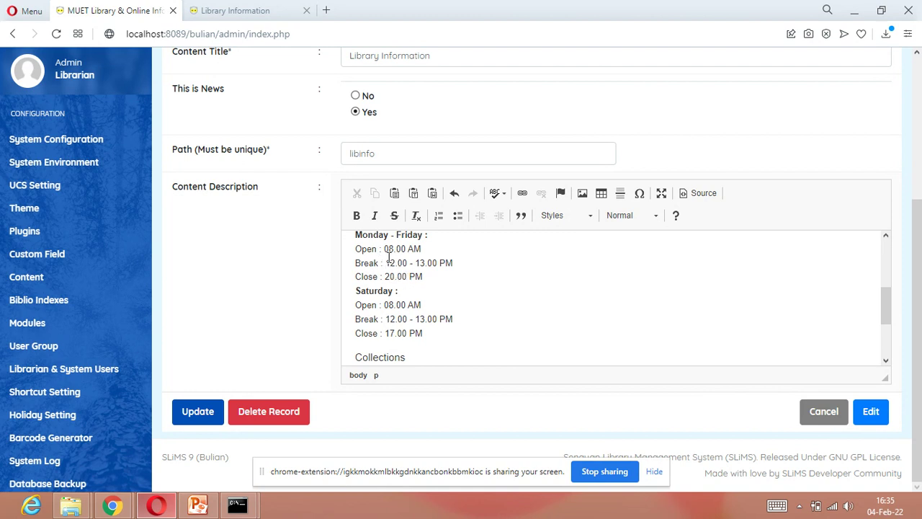
{"action": "left_click_drag", "start_coordinate": [354, 263], "coordinate": [459, 262]}
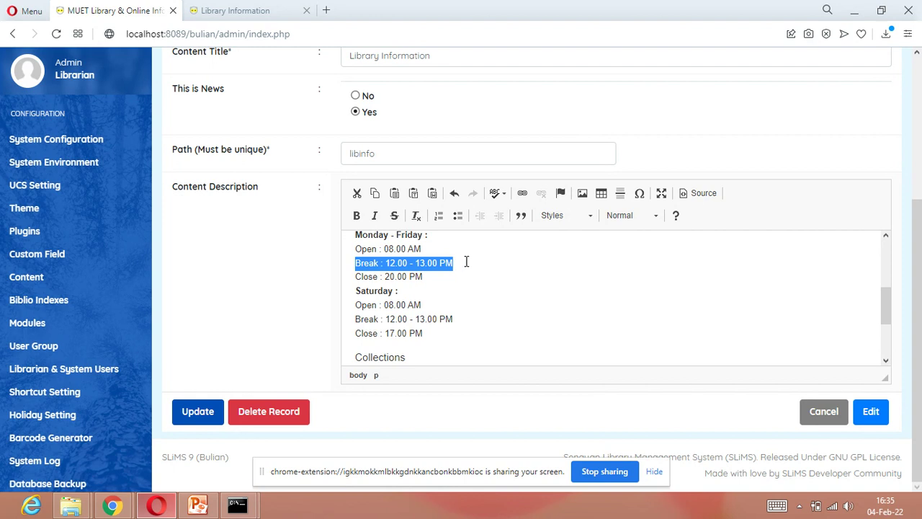
{"action": "key", "text": "BackSpace"}
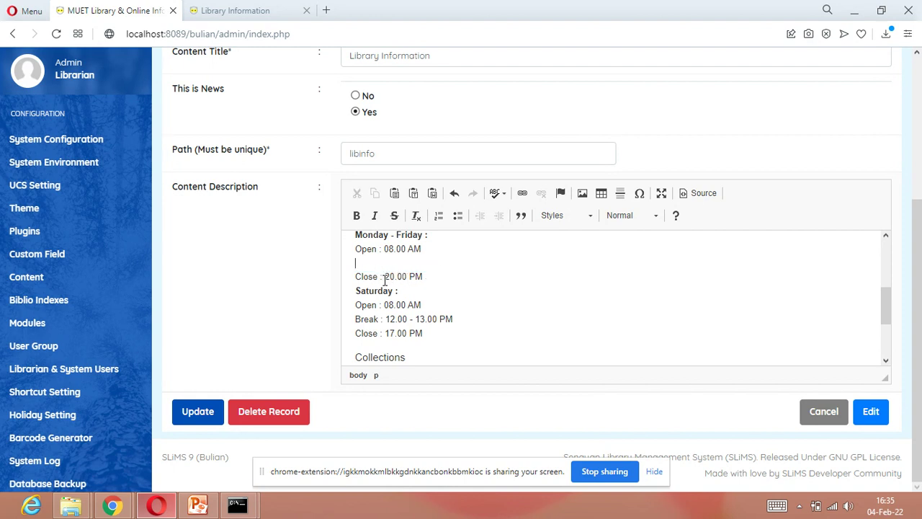
- Set the Monday - Friday closing time to 9:00 PM and add a blank line below it
{"action": "left_click", "coordinate": [389, 278]}
{"action": "key", "text": "BackSpace"}
{"action": "type", "text": "9"}
{"action": "type", "text": " 00"}
{"action": "key", "text": "Delete"}
{"action": "key", "text": "Delete"}
{"action": "key", "text": "Delete"}
{"action": "key", "text": "Delete"}
{"action": "left_click", "coordinate": [440, 278]}
{"action": "key", "text": "Return"}
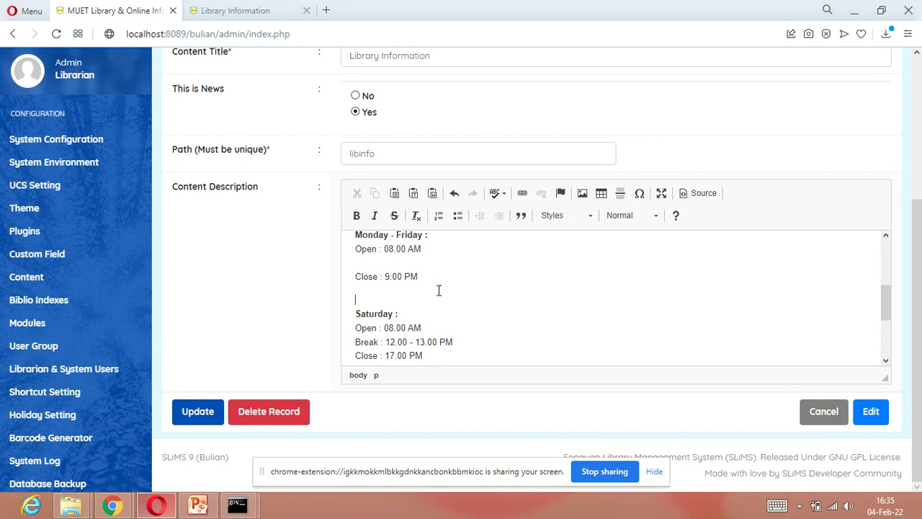
- Delete the Saturday opening hours and the Collections section with its paragraph from the description
{"action": "scroll", "coordinate": [438, 291], "scroll_direction": "down", "scroll_amount": 1}
{"action": "left_click_drag", "start_coordinate": [432, 292], "coordinate": [351, 303]}
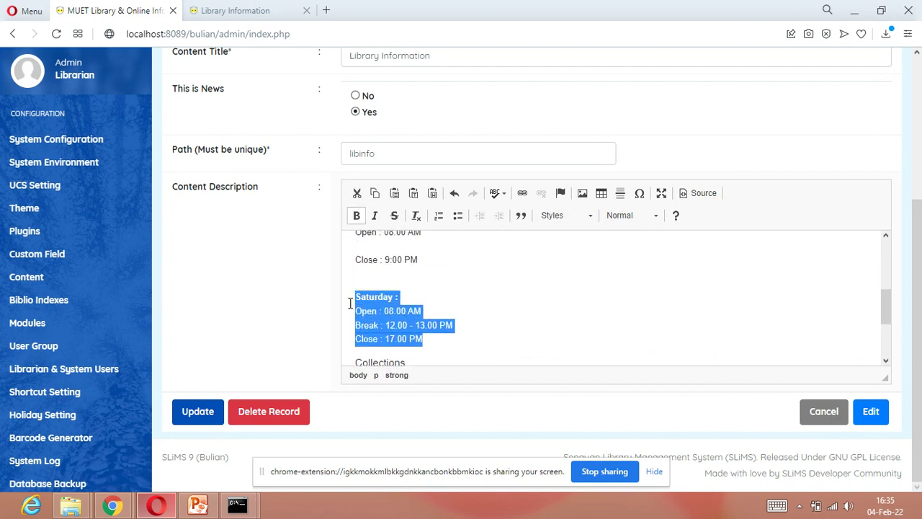
{"action": "key", "text": "Delete"}
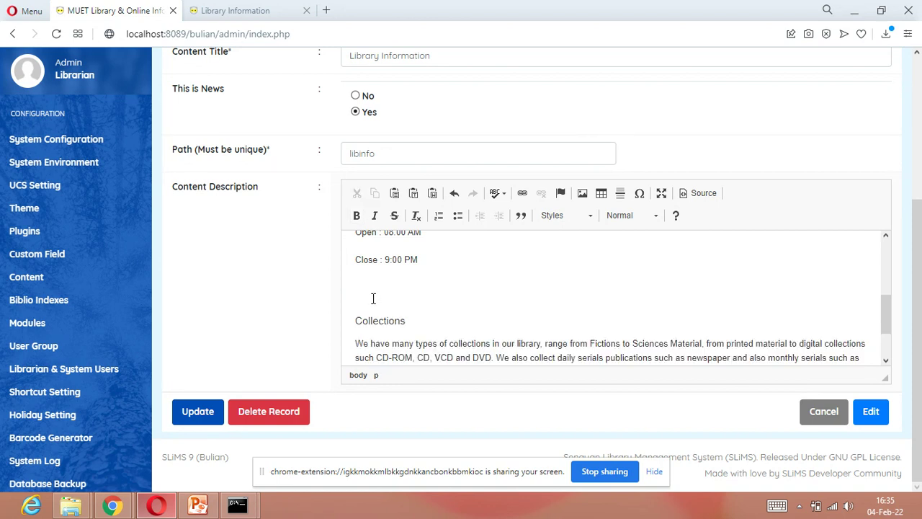
{"action": "key", "text": "Delete"}
{"action": "scroll", "coordinate": [387, 310], "scroll_direction": "down", "scroll_amount": 1}
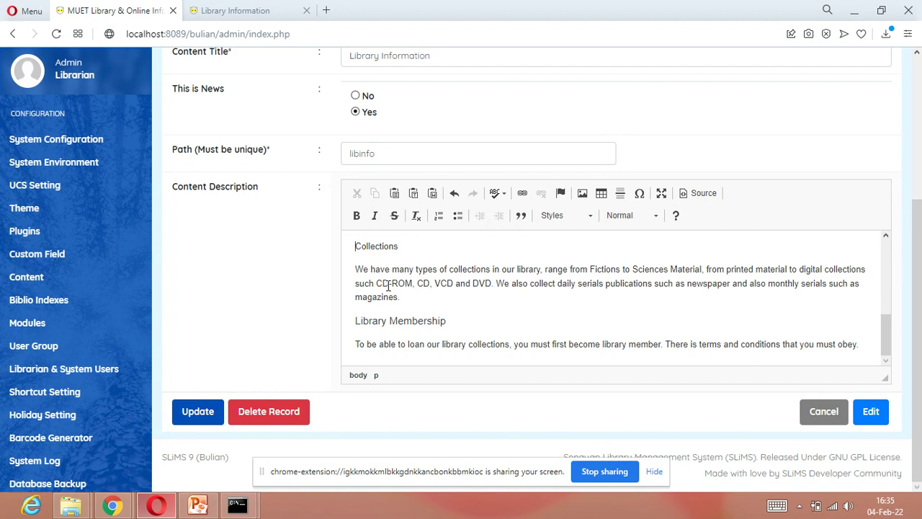
{"action": "left_click_drag", "start_coordinate": [357, 247], "coordinate": [410, 300]}
{"action": "key", "text": "Delete"}
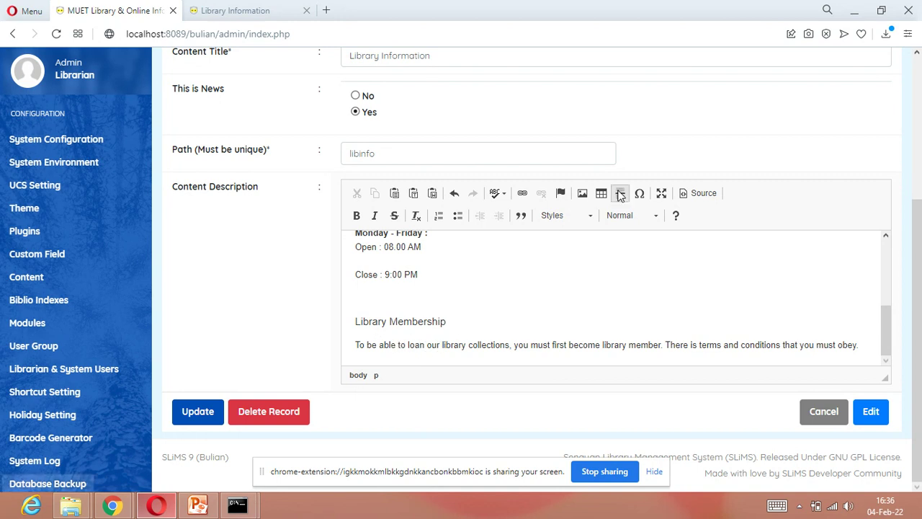
- Save the edited Library Information content record
{"action": "scroll", "coordinate": [487, 311], "scroll_direction": "up", "scroll_amount": 5}
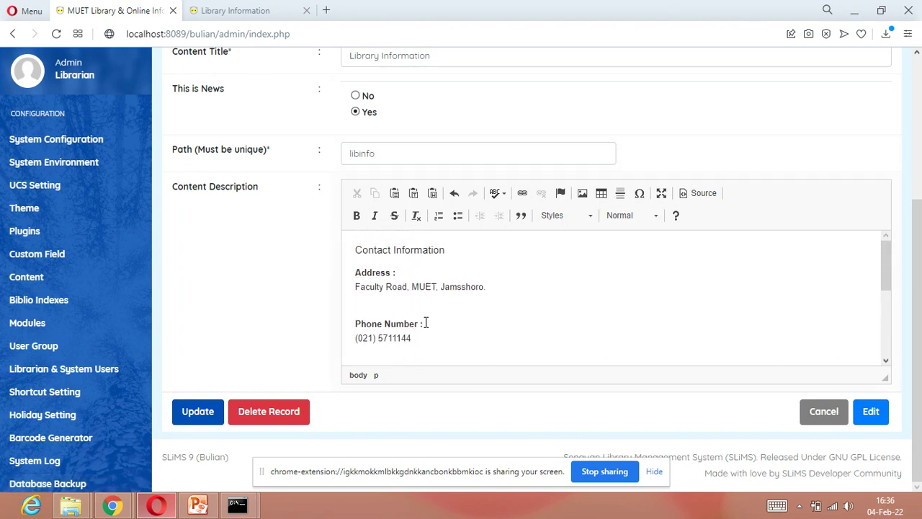
{"action": "left_click", "coordinate": [198, 415]}
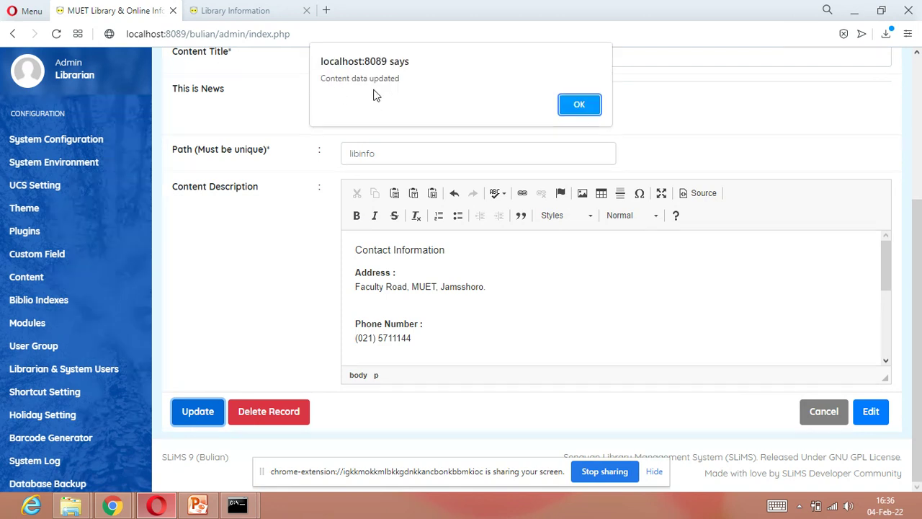
{"action": "left_click", "coordinate": [580, 106]}
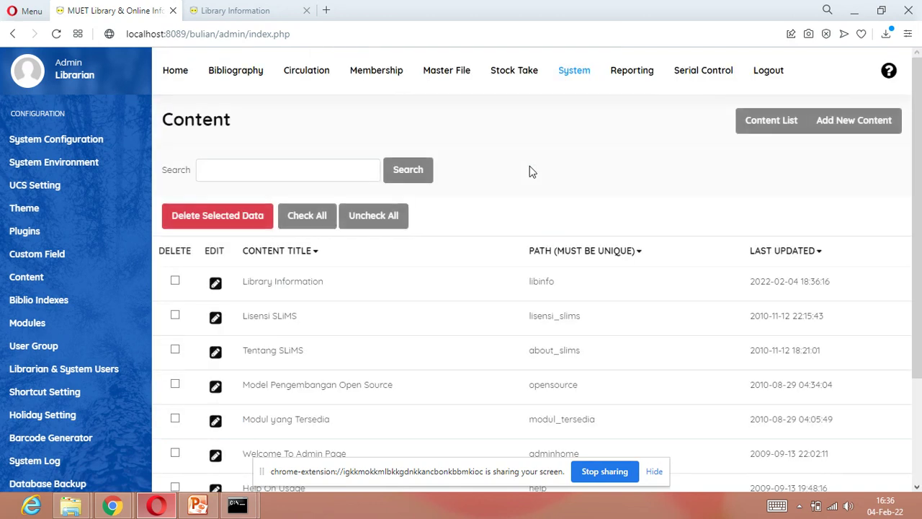
- Review the Library Information page on the public site for the edited contact details and opening hours
{"action": "left_click", "coordinate": [232, 12]}
{"action": "scroll", "coordinate": [308, 195], "scroll_direction": "up", "scroll_amount": 3}
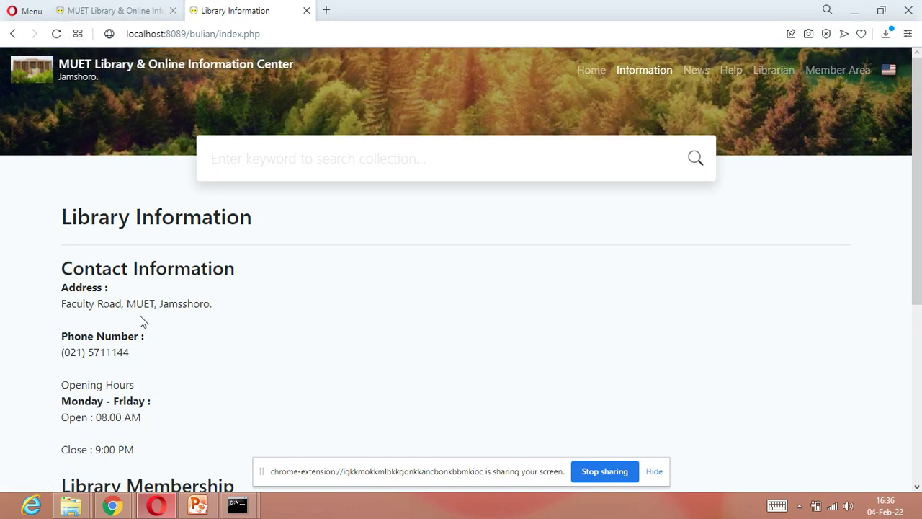
{"action": "scroll", "coordinate": [123, 299], "scroll_direction": "down", "scroll_amount": 1}
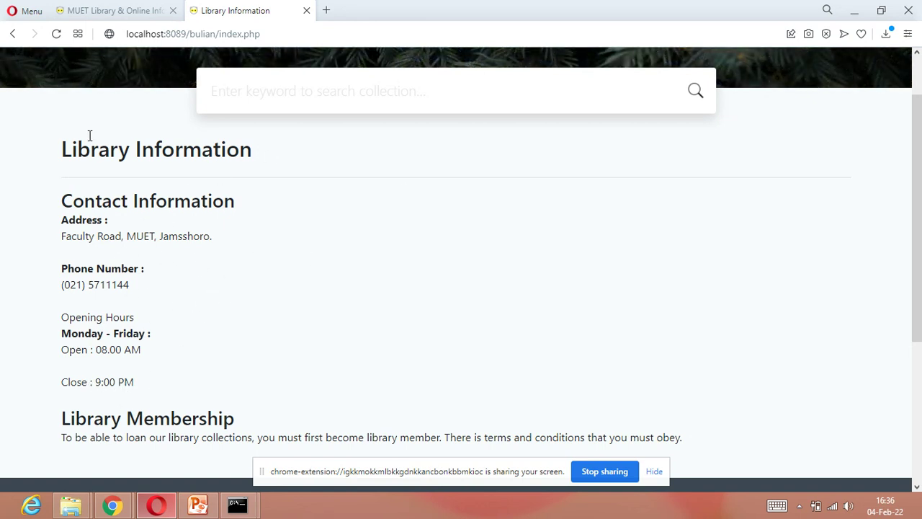
{"action": "scroll", "coordinate": [201, 176], "scroll_direction": "up", "scroll_amount": 2}
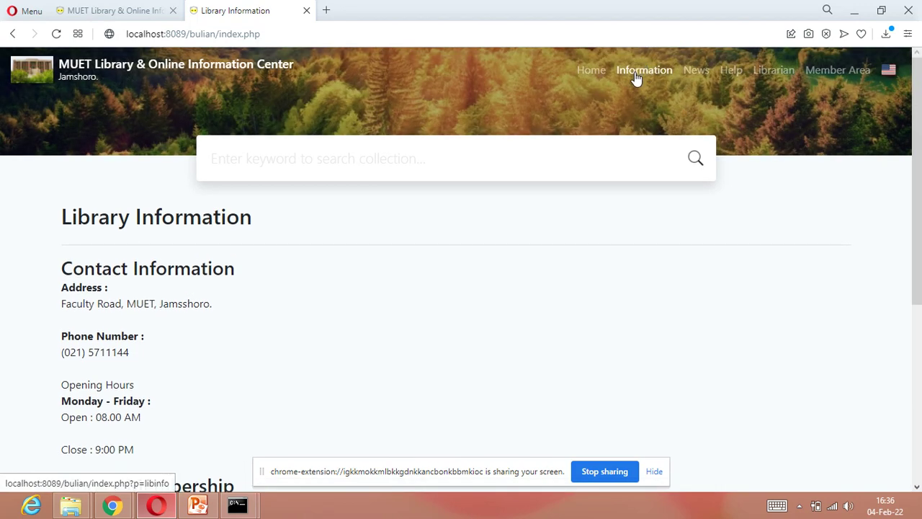
- Compare the public site's Library News page with its Library Information page
{"action": "left_click", "coordinate": [696, 77]}
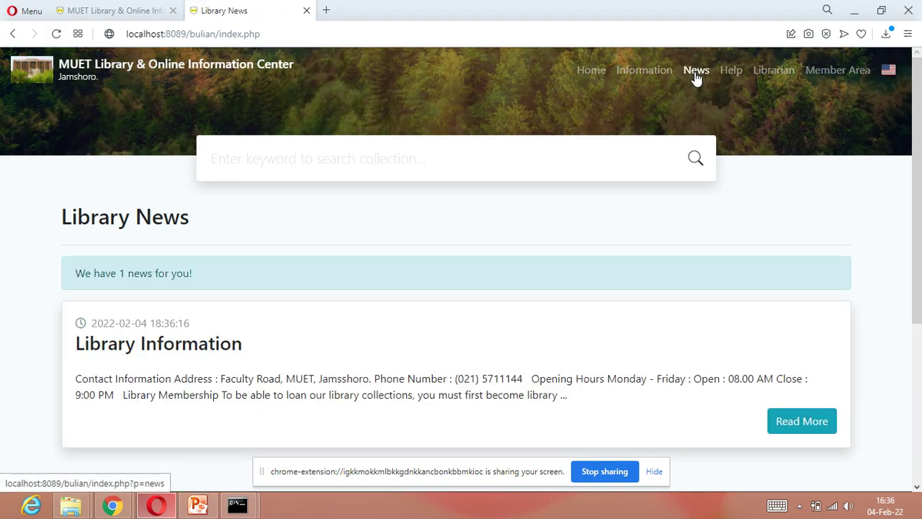
{"action": "left_click", "coordinate": [655, 72]}
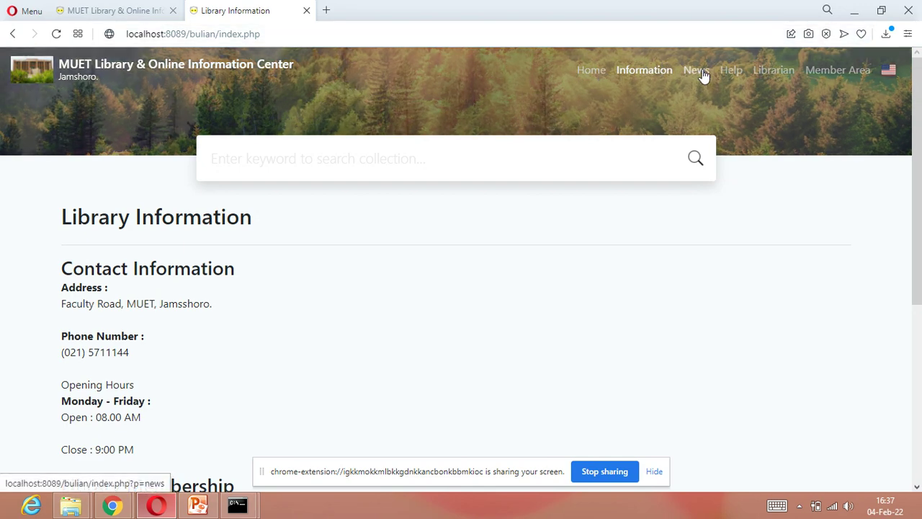
{"action": "left_click", "coordinate": [696, 73]}
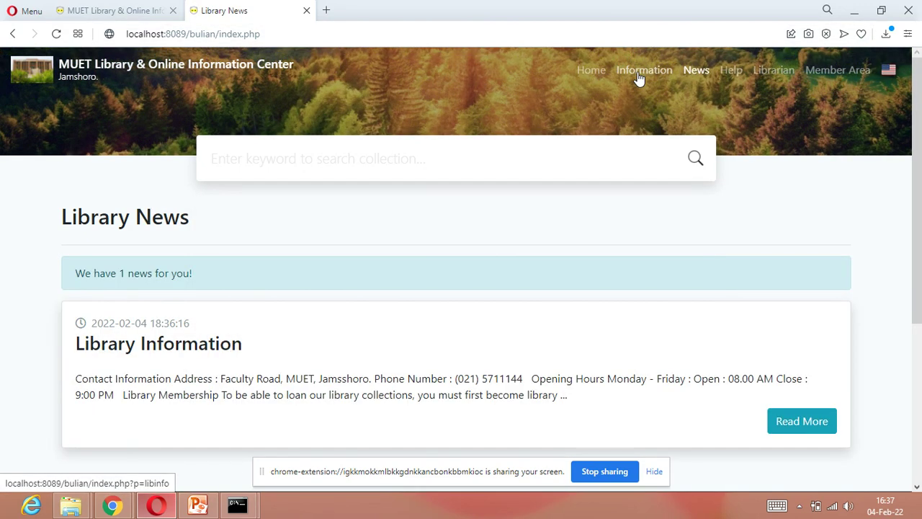
- Return to the administration's Content list, look through its entries and display the System Environment page
{"action": "left_click", "coordinate": [99, 9]}
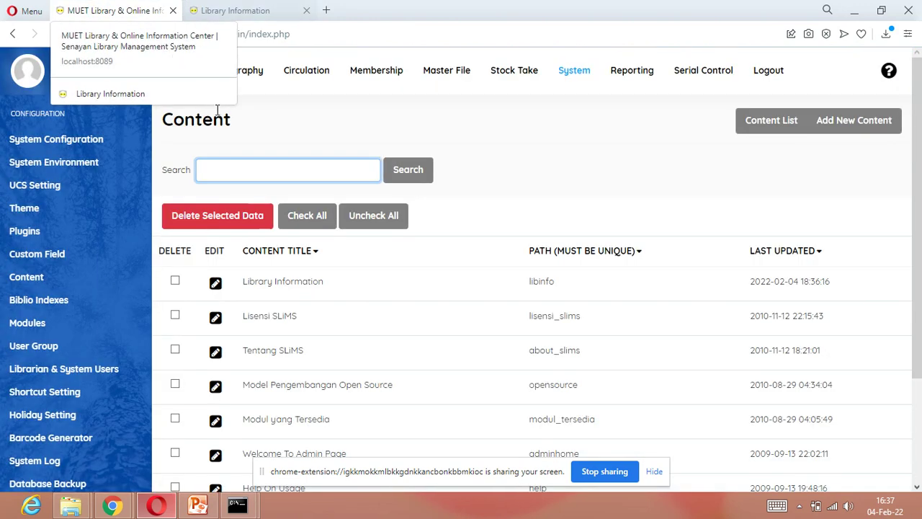
{"action": "scroll", "coordinate": [289, 217], "scroll_direction": "down", "scroll_amount": 1}
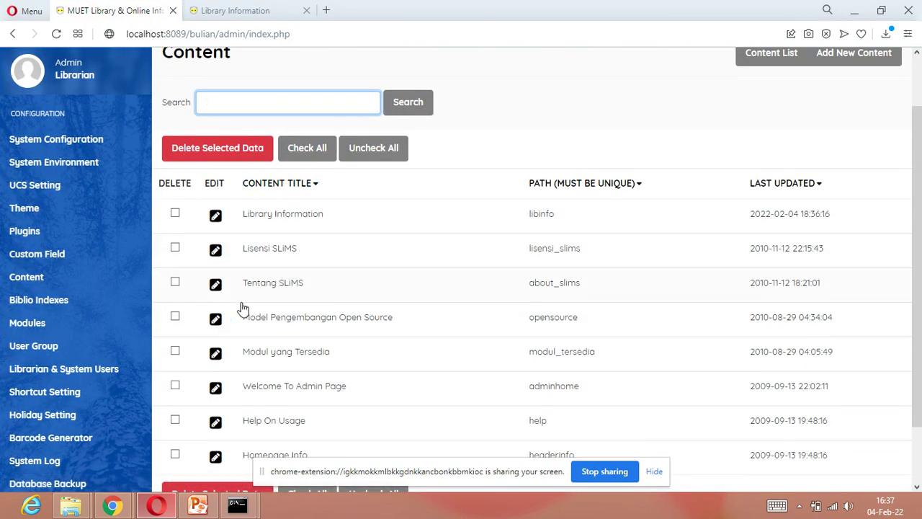
{"action": "scroll", "coordinate": [241, 317], "scroll_direction": "down", "scroll_amount": 1}
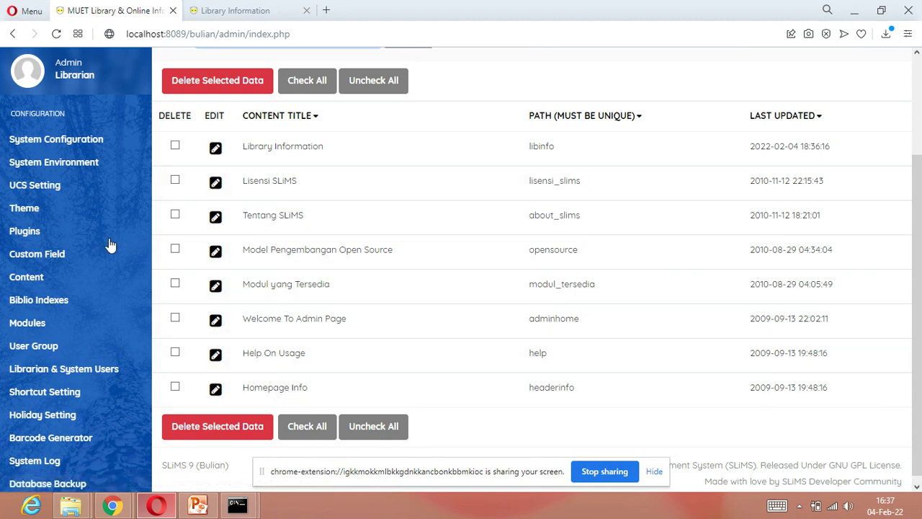
{"action": "left_click", "coordinate": [96, 166]}
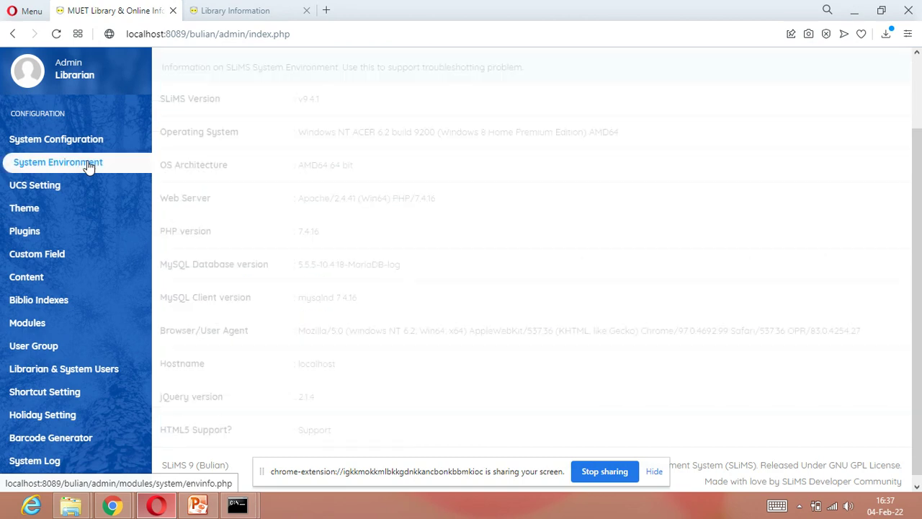
- Return to the administration's Content list, look through its entries and start adding a new content record
{"action": "left_click", "coordinate": [57, 284]}
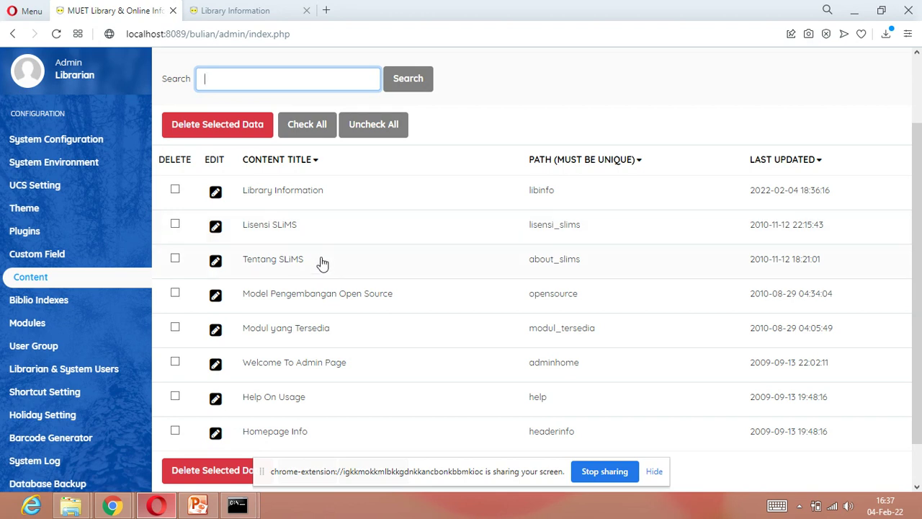
{"action": "scroll", "coordinate": [328, 289], "scroll_direction": "down", "scroll_amount": 1}
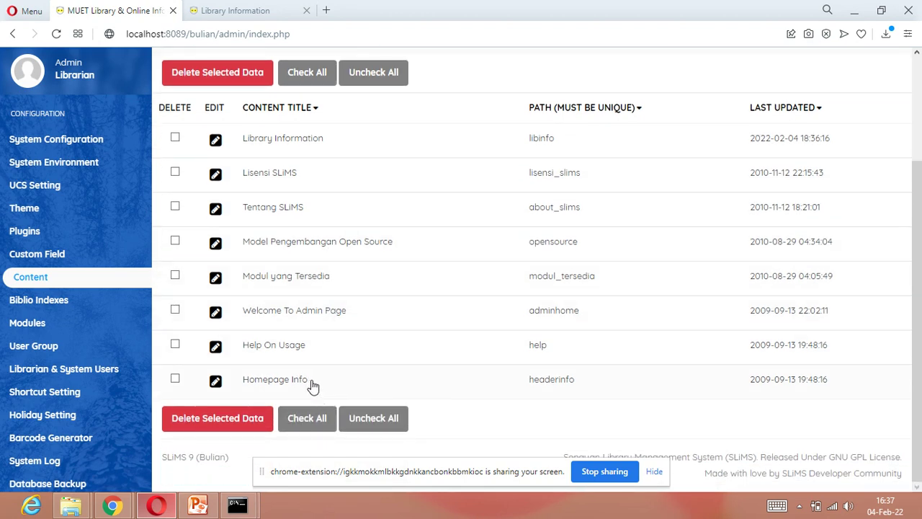
{"action": "scroll", "coordinate": [323, 306], "scroll_direction": "up", "scroll_amount": 1}
{"action": "scroll", "coordinate": [323, 306], "scroll_direction": "up", "scroll_amount": 1}
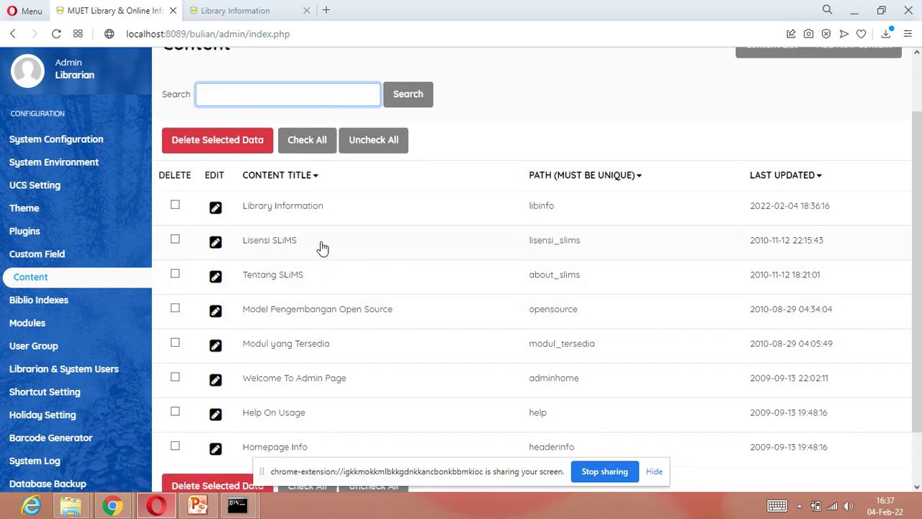
{"action": "scroll", "coordinate": [412, 319], "scroll_direction": "down", "scroll_amount": 1}
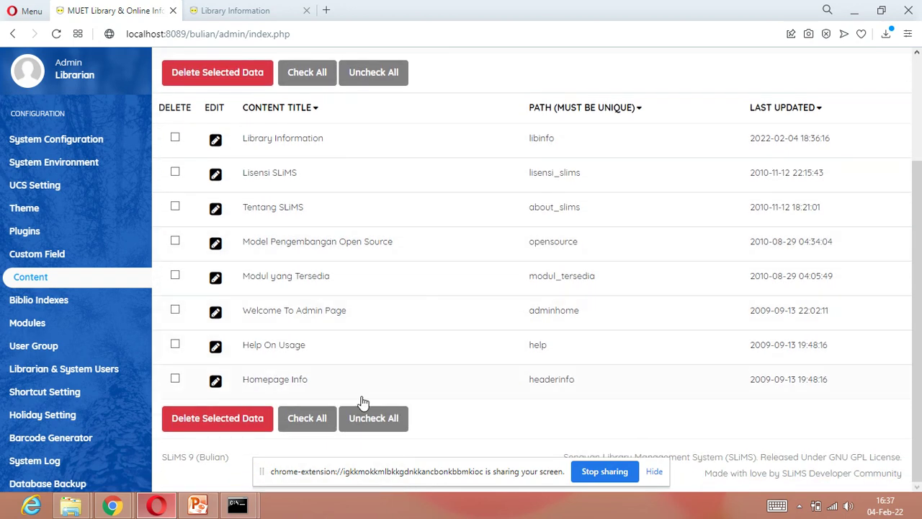
{"action": "scroll", "coordinate": [368, 400], "scroll_direction": "up", "scroll_amount": 1}
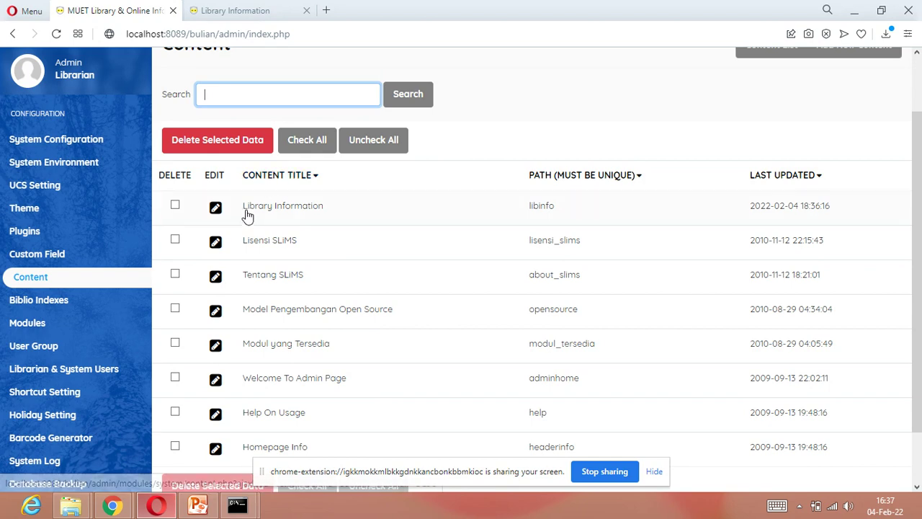
{"action": "scroll", "coordinate": [692, 306], "scroll_direction": "up", "scroll_amount": 1}
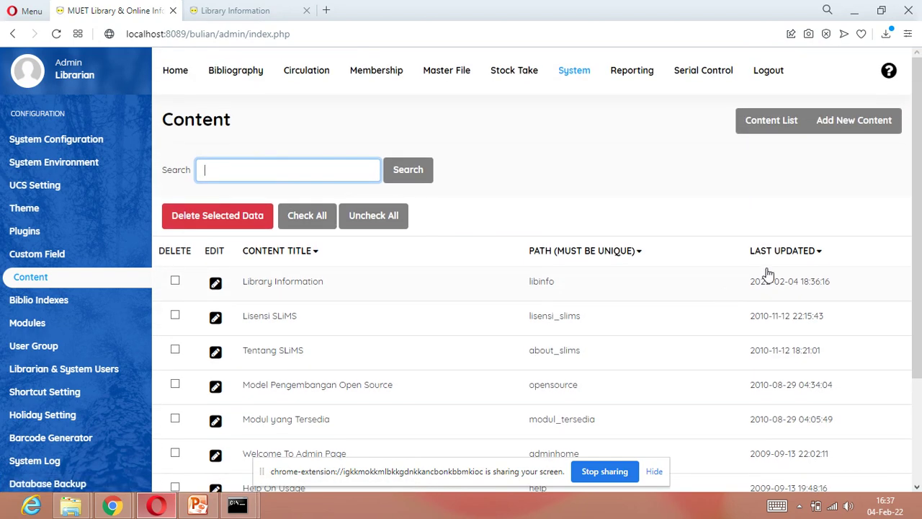
{"action": "left_click", "coordinate": [838, 126]}
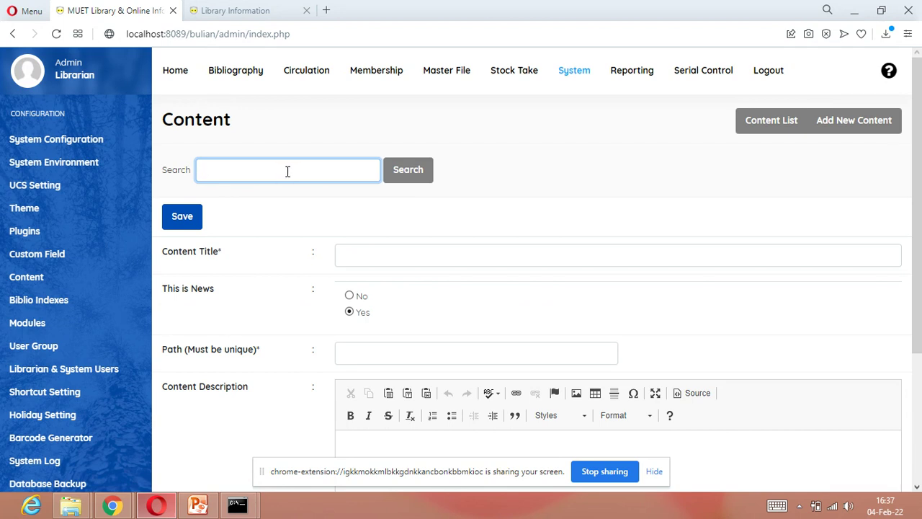
- Title the new content record "News", keep it marked as news and set its unique path to "News"
{"action": "type", "text": "ws"}
{"action": "left_click", "coordinate": [394, 258]}
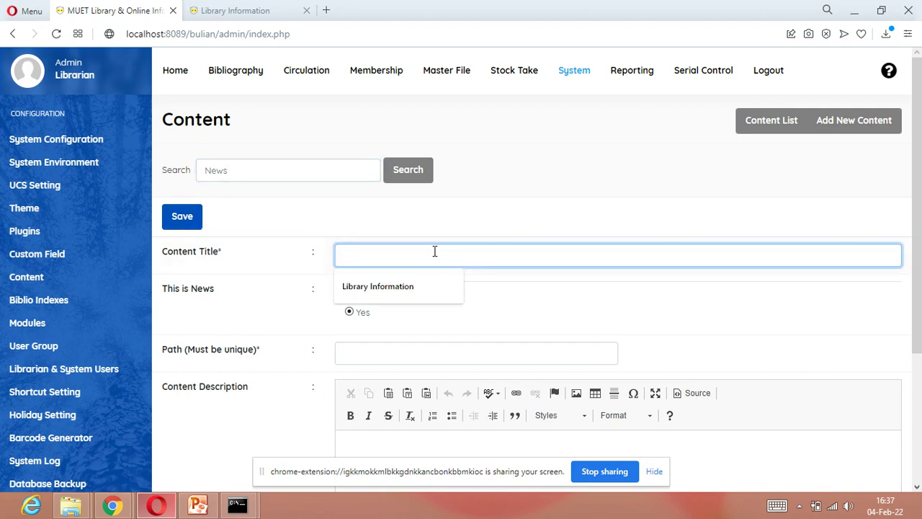
{"action": "type", "text": "N"}
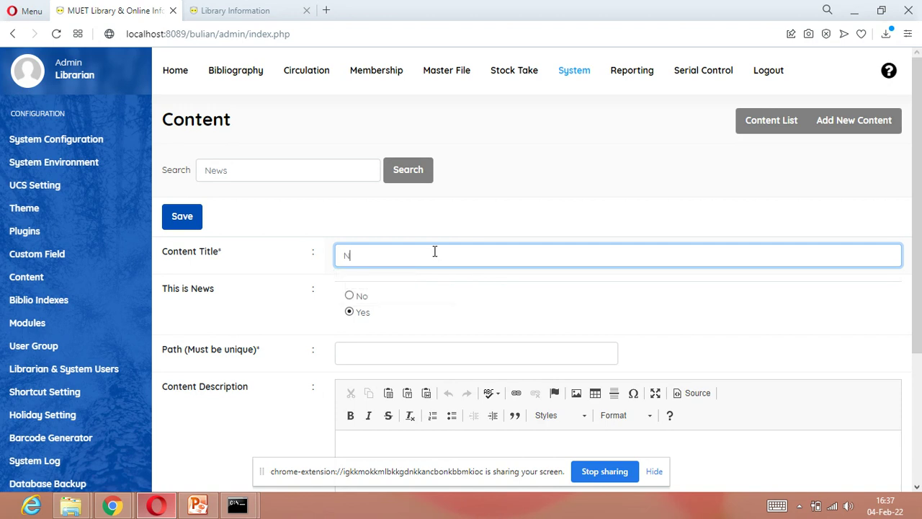
{"action": "type", "text": "ews"}
{"action": "left_click", "coordinate": [350, 297]}
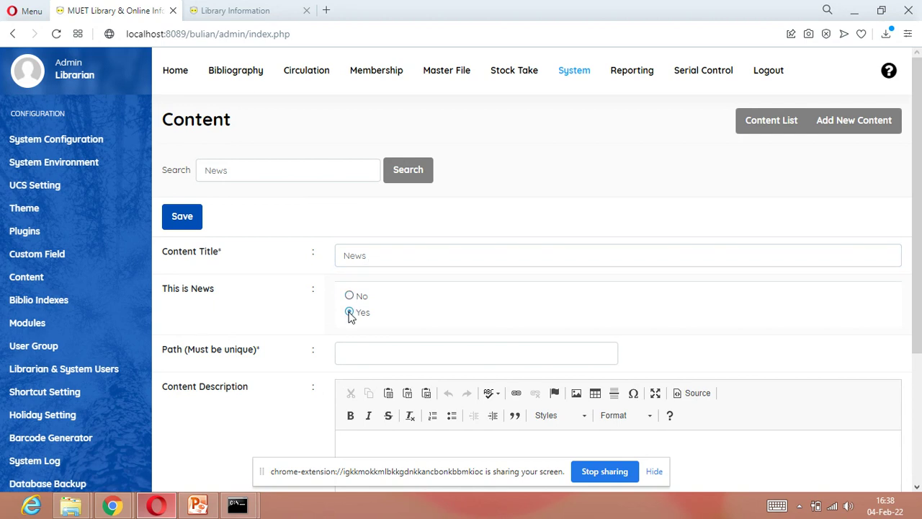
{"action": "left_click", "coordinate": [371, 354]}
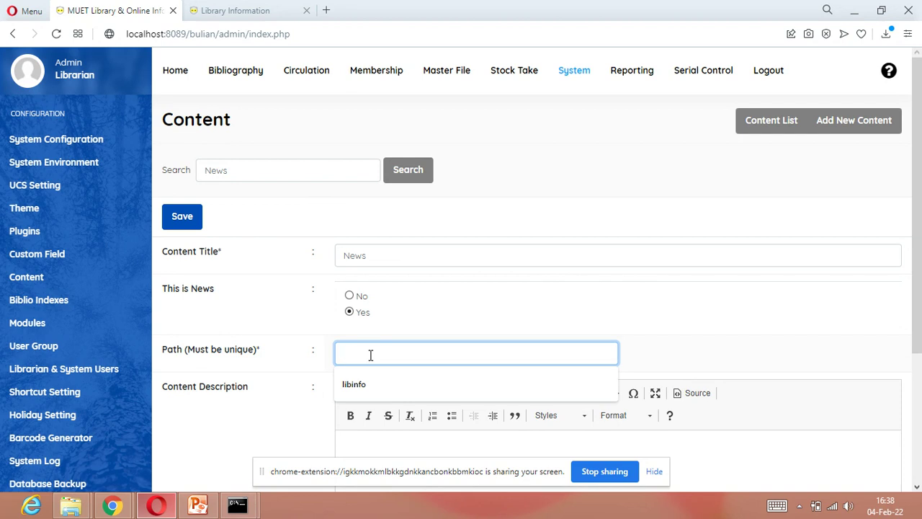
{"action": "type", "text": "News"}
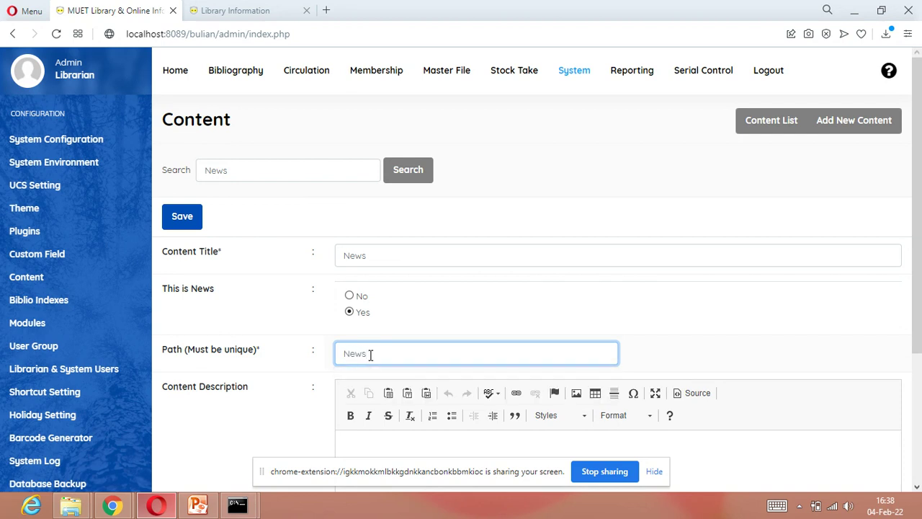
- Enter the description "MUET Library is now opened on saturday and sunday also with same usual timings." and save the content record
{"action": "scroll", "coordinate": [404, 378], "scroll_direction": "down", "scroll_amount": 2}
{"action": "left_click", "coordinate": [415, 312]}
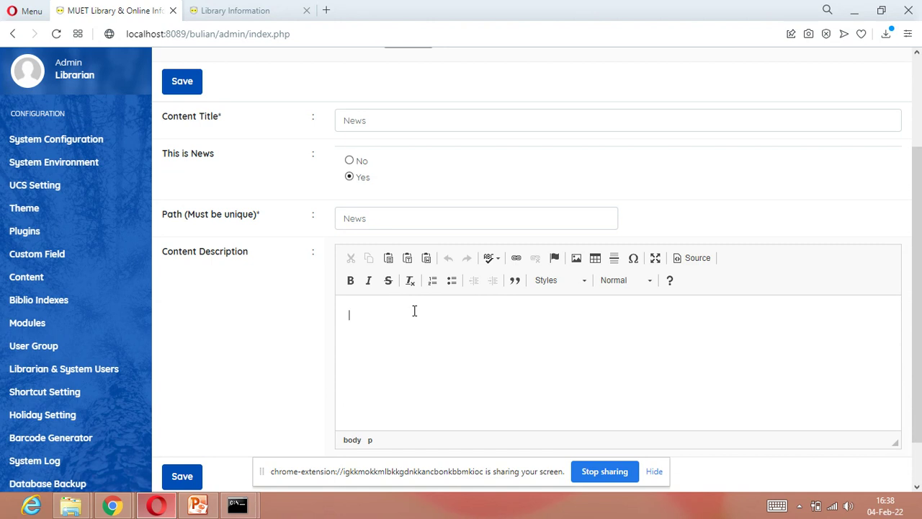
{"action": "type", "text": "O"}
{"action": "key", "text": "BackSpace"}
{"action": "type", "text": "MUET Library is now opened"}
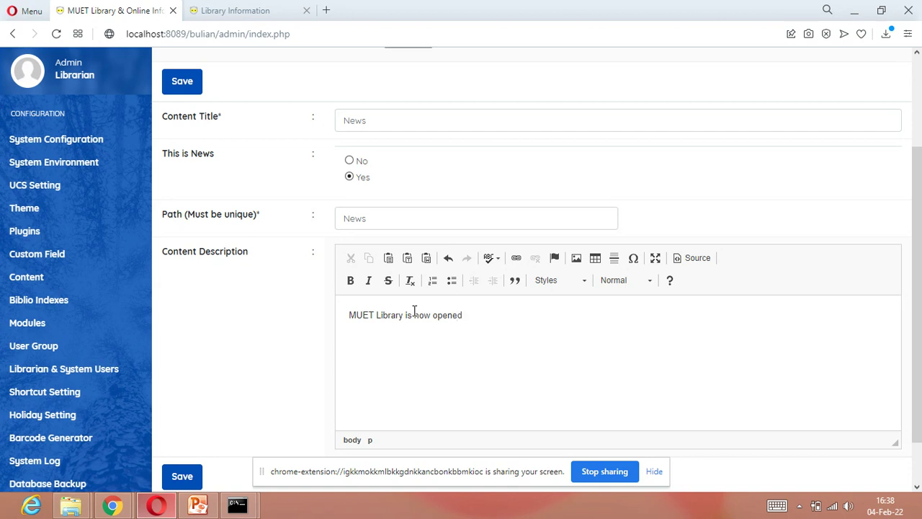
{"action": "type", "text": " on saturday and sunday"}
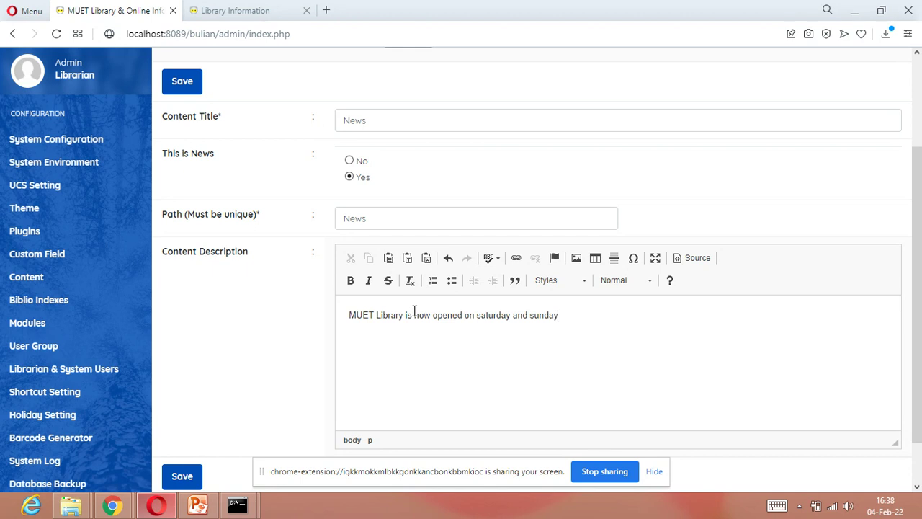
{"action": "type", "text": " also with same usual timings."}
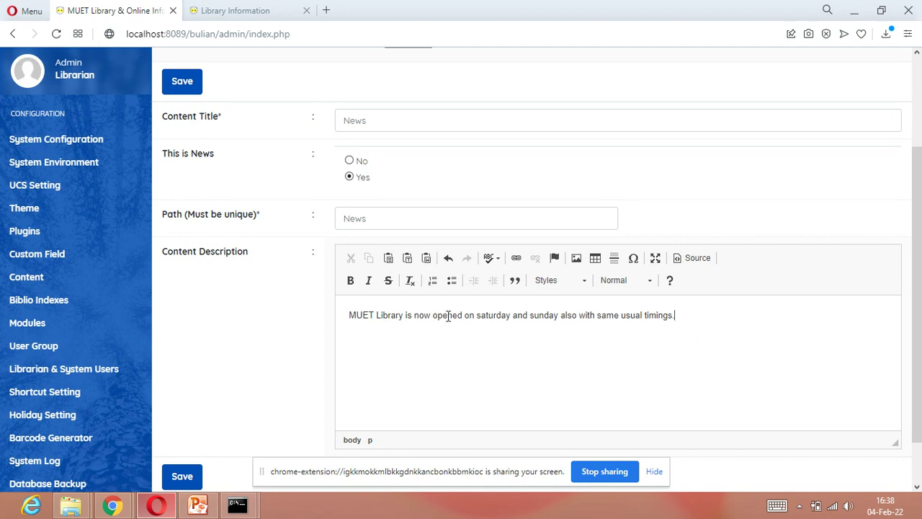
{"action": "scroll", "coordinate": [448, 315], "scroll_direction": "down", "scroll_amount": 1}
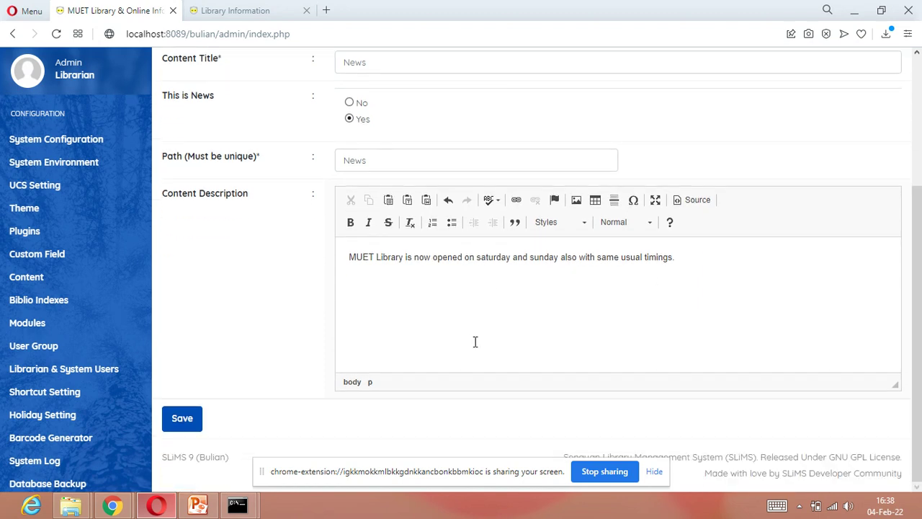
{"action": "left_click", "coordinate": [189, 425]}
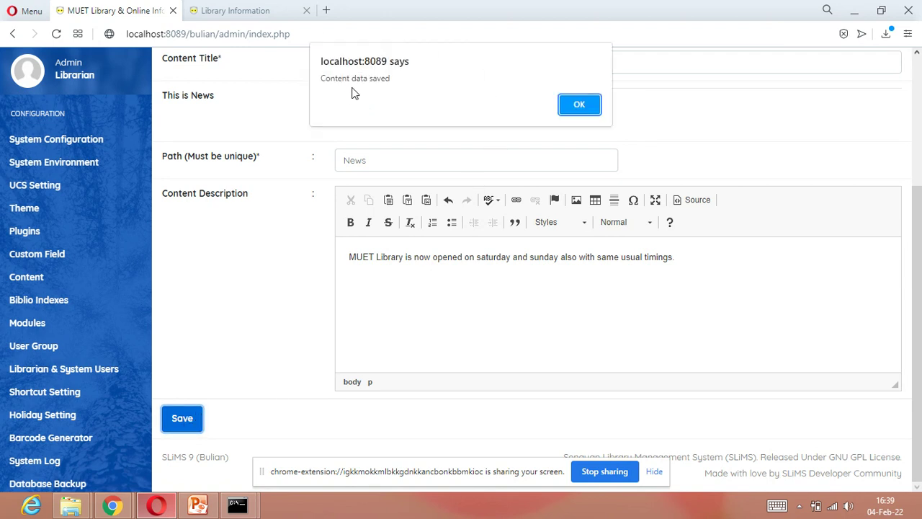
{"action": "left_click", "coordinate": [571, 105]}
- Switch to the public site, reload it and review the new entry on the Library News page
{"action": "left_click", "coordinate": [242, 11]}
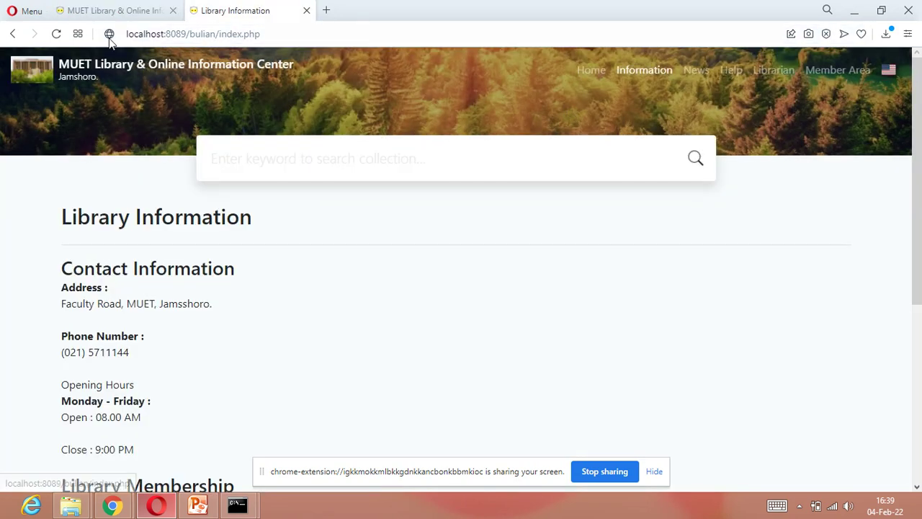
{"action": "left_click", "coordinate": [58, 34]}
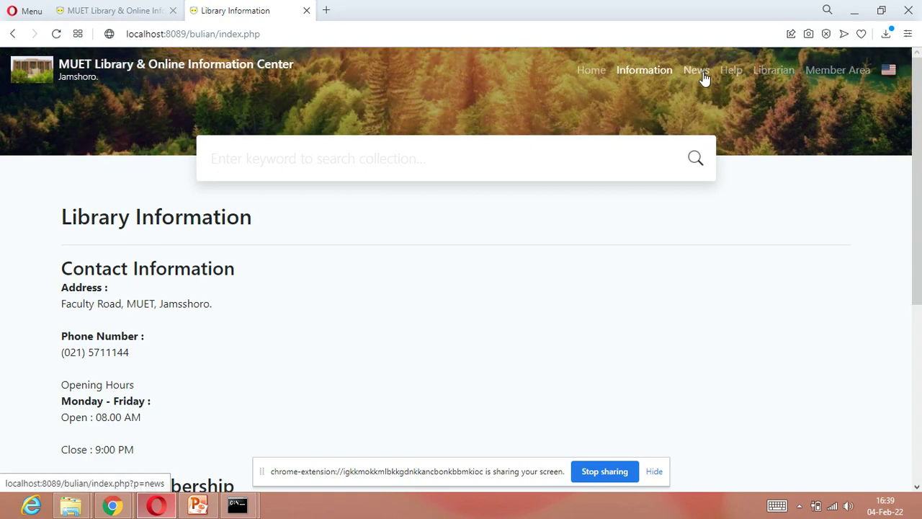
{"action": "left_click", "coordinate": [702, 75]}
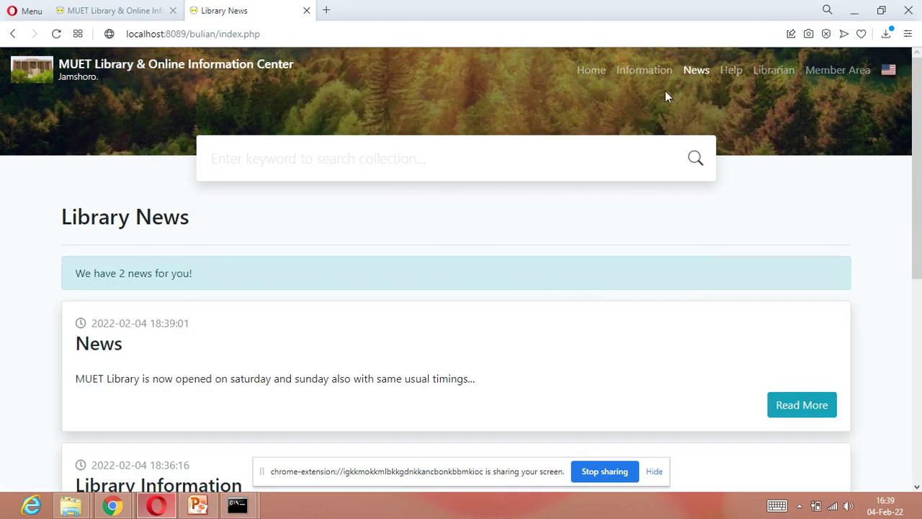
{"action": "scroll", "coordinate": [355, 324], "scroll_direction": "down", "scroll_amount": 1}
{"action": "scroll", "coordinate": [112, 245], "scroll_direction": "down", "scroll_amount": 1}
{"action": "scroll", "coordinate": [106, 246], "scroll_direction": "up", "scroll_amount": 1}
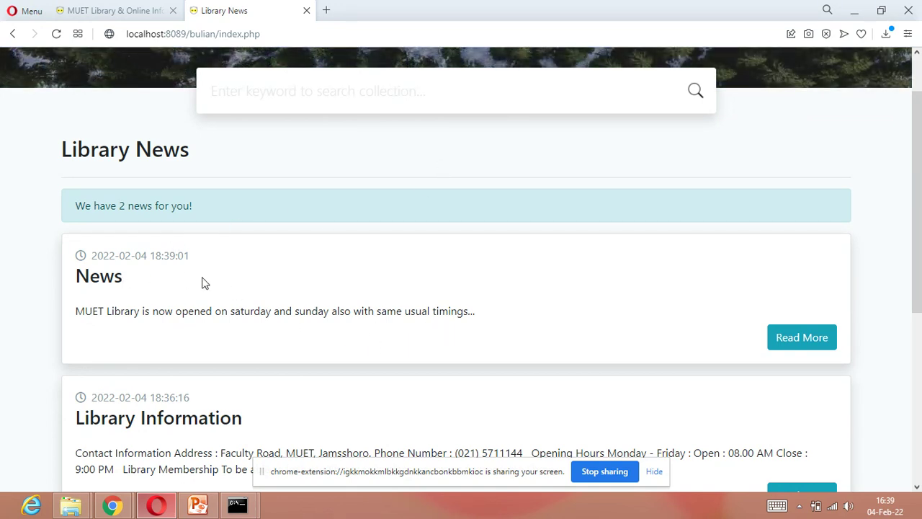
{"action": "scroll", "coordinate": [700, 261], "scroll_direction": "down", "scroll_amount": 2}
{"action": "scroll", "coordinate": [700, 268], "scroll_direction": "up", "scroll_amount": 1}
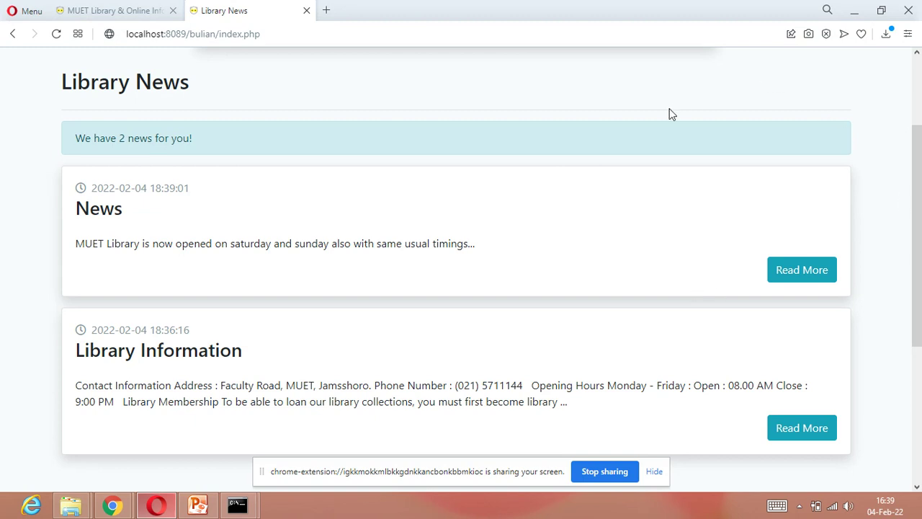
{"action": "scroll", "coordinate": [671, 116], "scroll_direction": "up", "scroll_amount": 2}
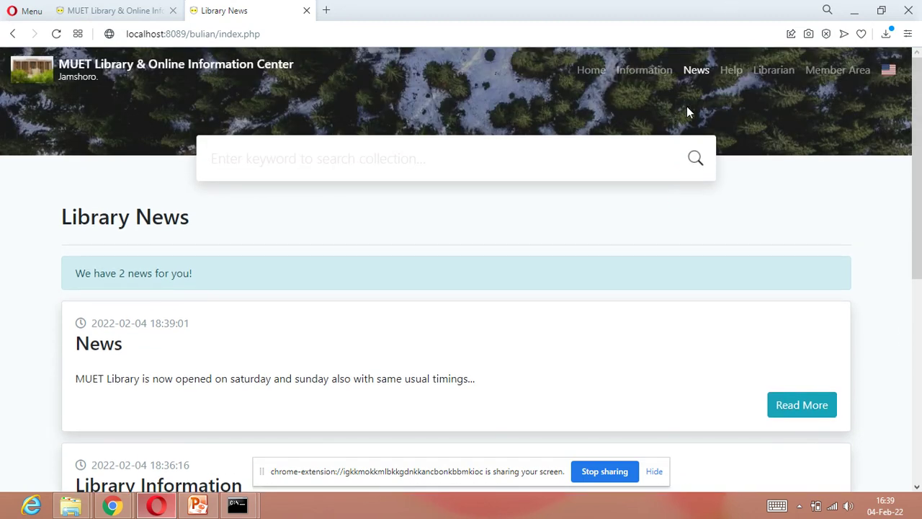
- Visit the public site's Library Information page, home page, Library Information page again and Library News page in turn
{"action": "left_click", "coordinate": [638, 69]}
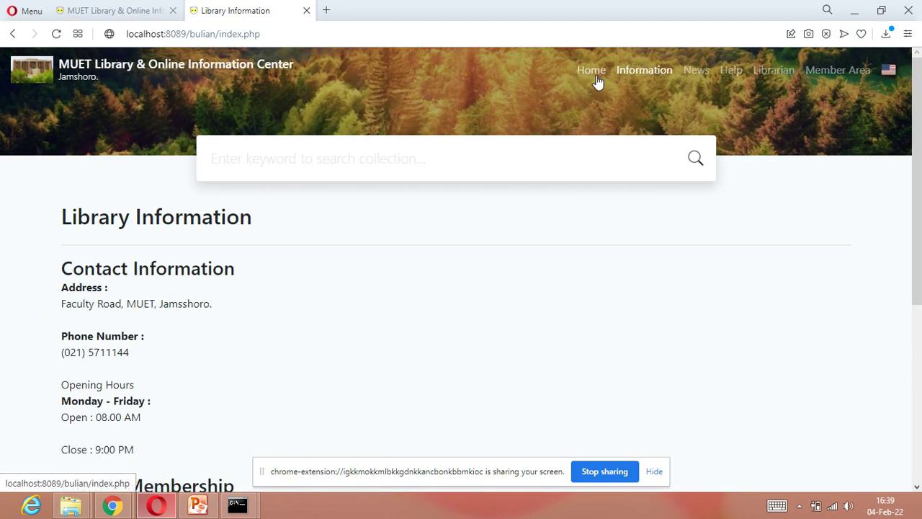
{"action": "left_click", "coordinate": [595, 76]}
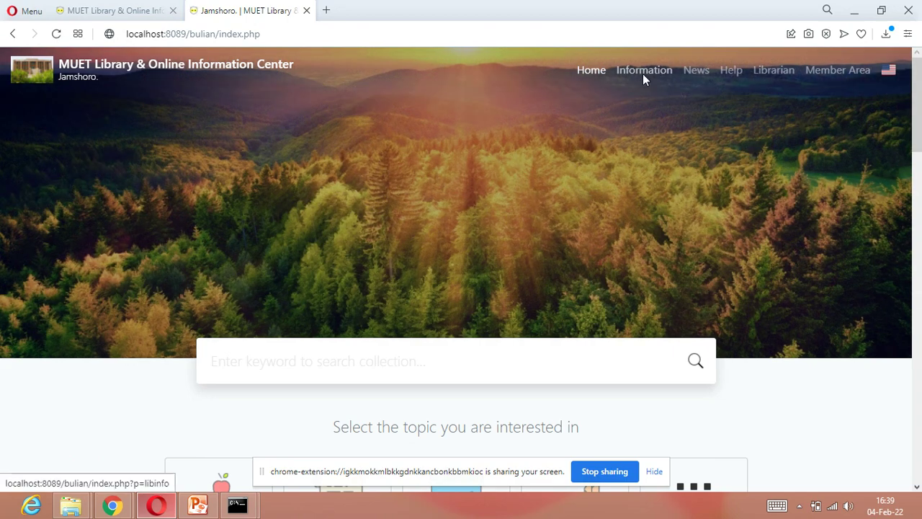
{"action": "left_click", "coordinate": [663, 72]}
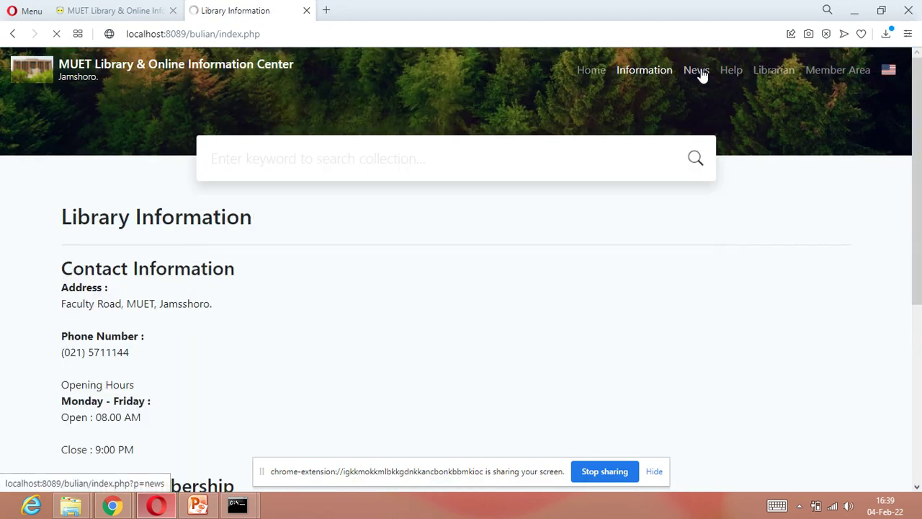
{"action": "left_click", "coordinate": [699, 75]}
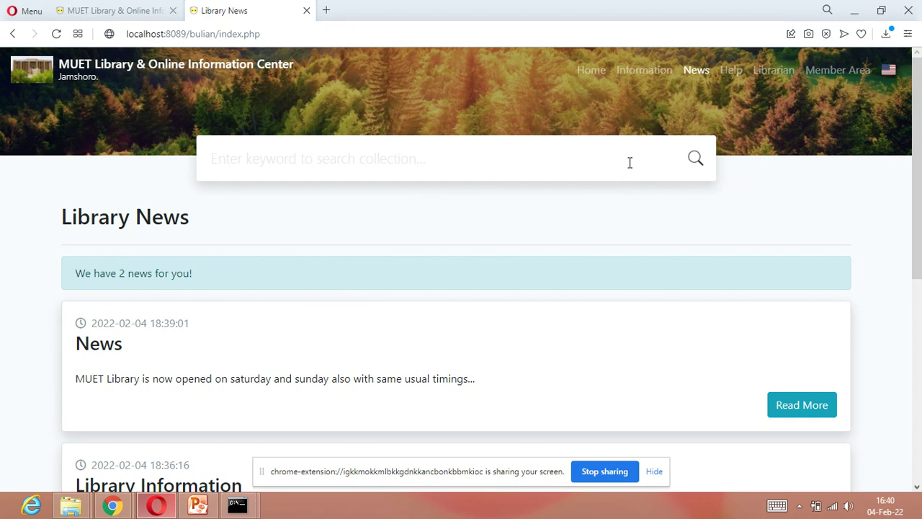
- Review the contact details and opening hours on the Library Information page, and return to the public home page
{"action": "left_click", "coordinate": [634, 70]}
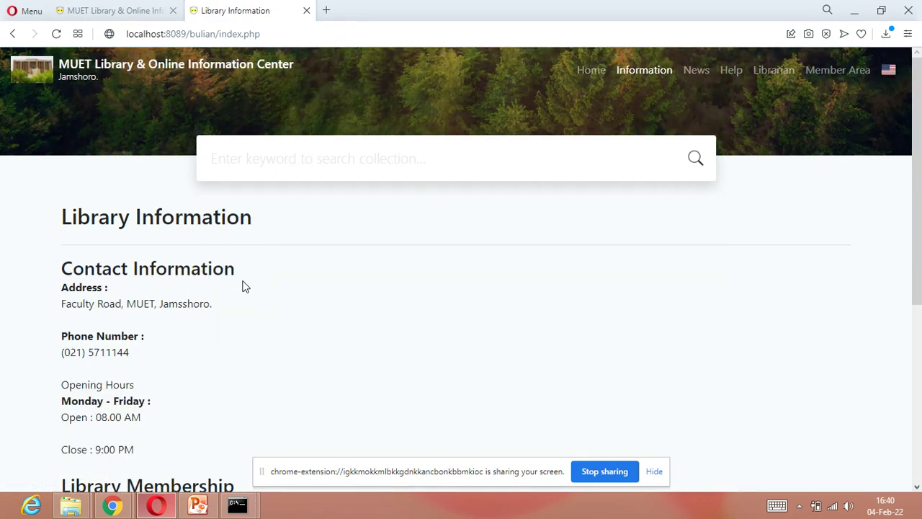
{"action": "scroll", "coordinate": [140, 337], "scroll_direction": "down", "scroll_amount": 1}
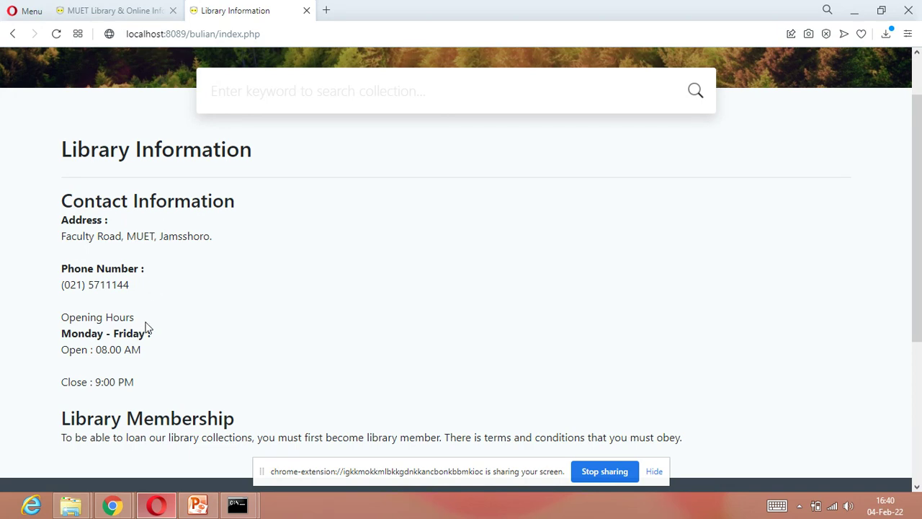
{"action": "scroll", "coordinate": [167, 227], "scroll_direction": "up", "scroll_amount": 1}
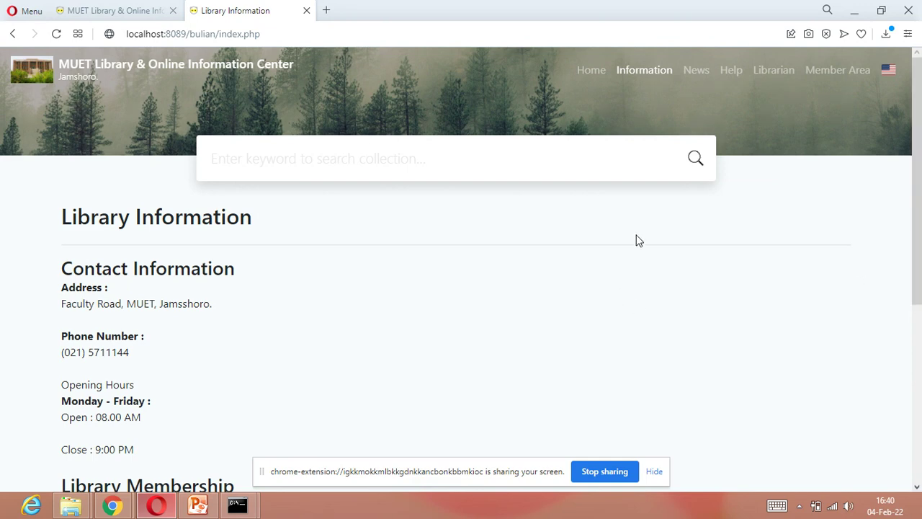
{"action": "left_click", "coordinate": [586, 74]}
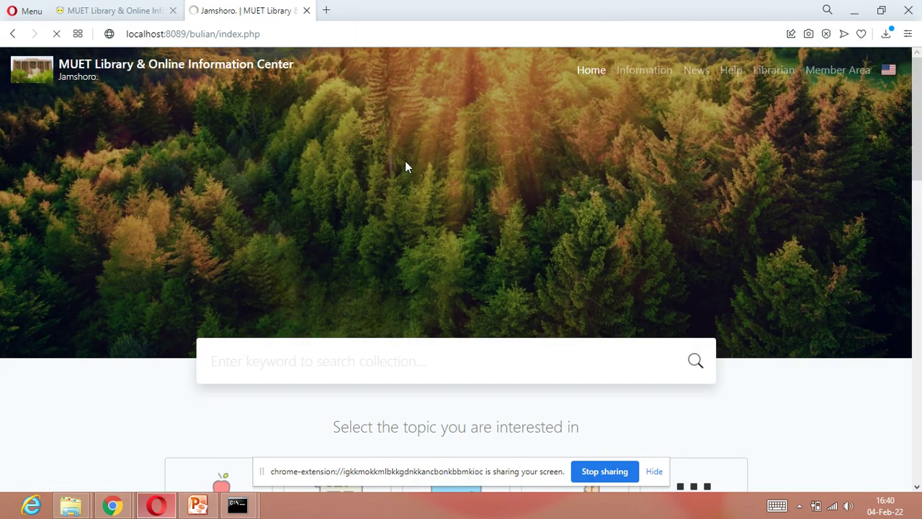